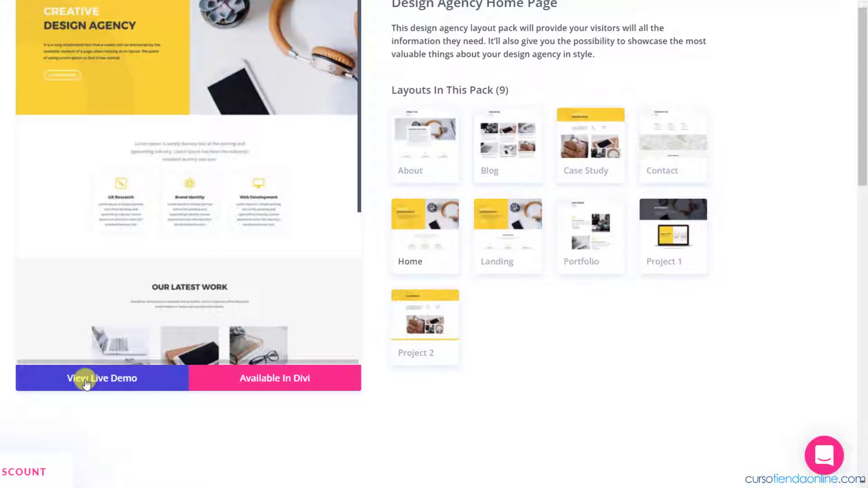
- Open the live demo of the Design Agency home page layout, look through its sections, and return to the layouts list
{"action": "left_click", "coordinate": [86, 382]}
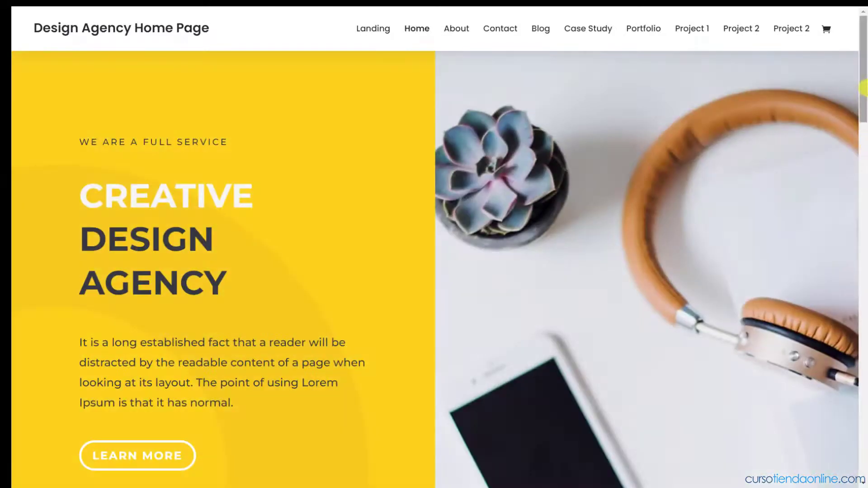
{"action": "scroll", "coordinate": [858, 131], "scroll_direction": "down", "scroll_amount": 9}
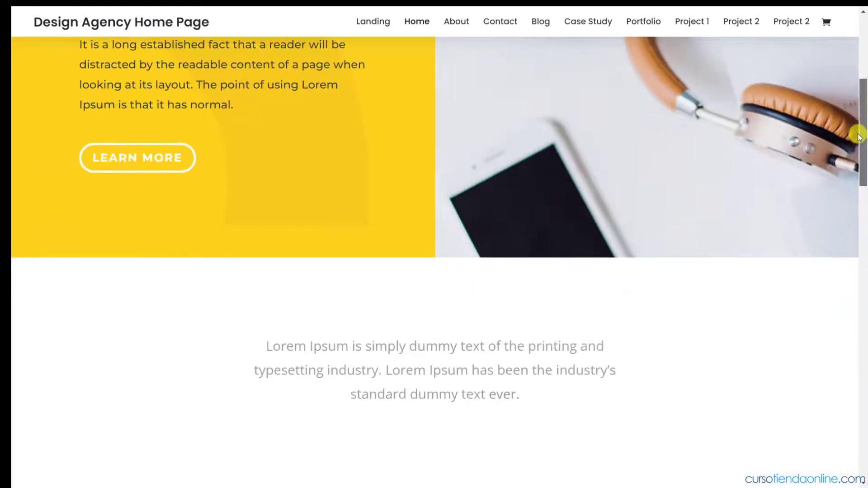
{"action": "scroll", "coordinate": [862, 169], "scroll_direction": "down", "scroll_amount": 5}
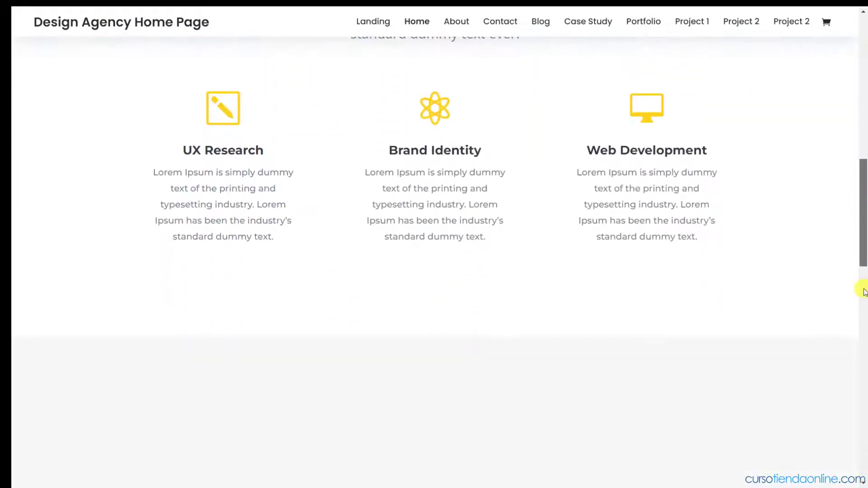
{"action": "scroll", "coordinate": [863, 296], "scroll_direction": "down", "scroll_amount": 15}
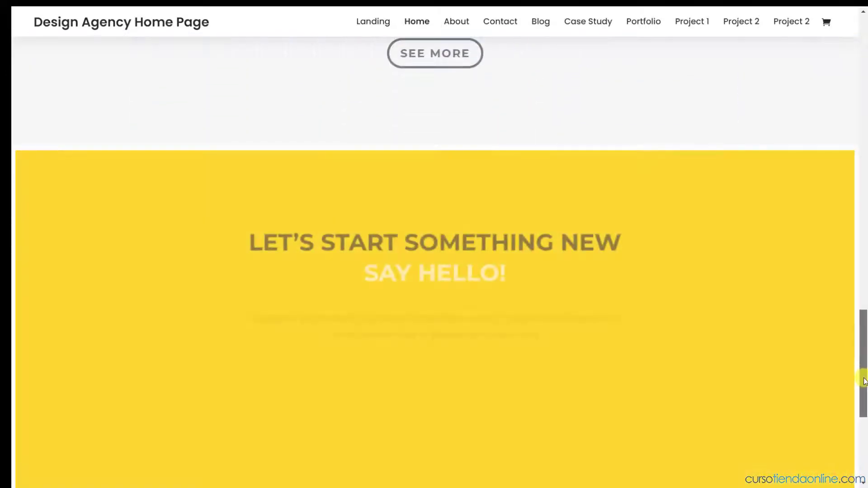
{"action": "scroll", "coordinate": [863, 382], "scroll_direction": "down", "scroll_amount": 5}
{"action": "scroll", "coordinate": [863, 248], "scroll_direction": "up", "scroll_amount": 4}
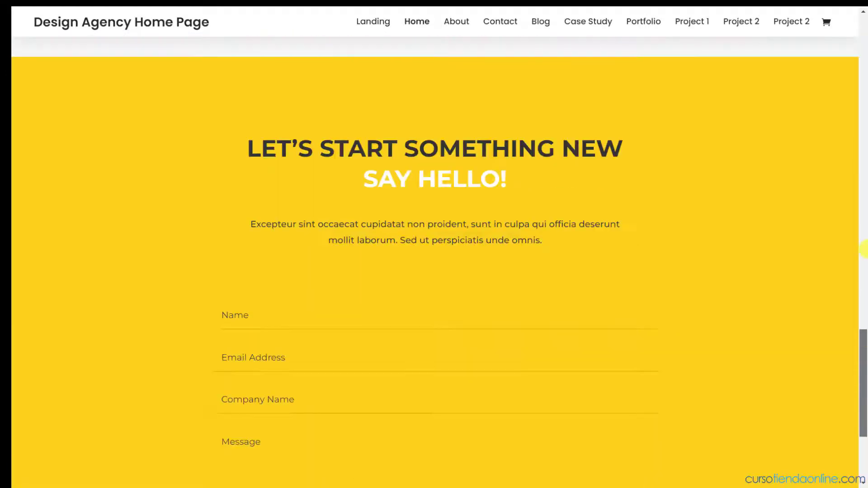
{"action": "scroll", "coordinate": [864, 249], "scroll_direction": "up", "scroll_amount": 20}
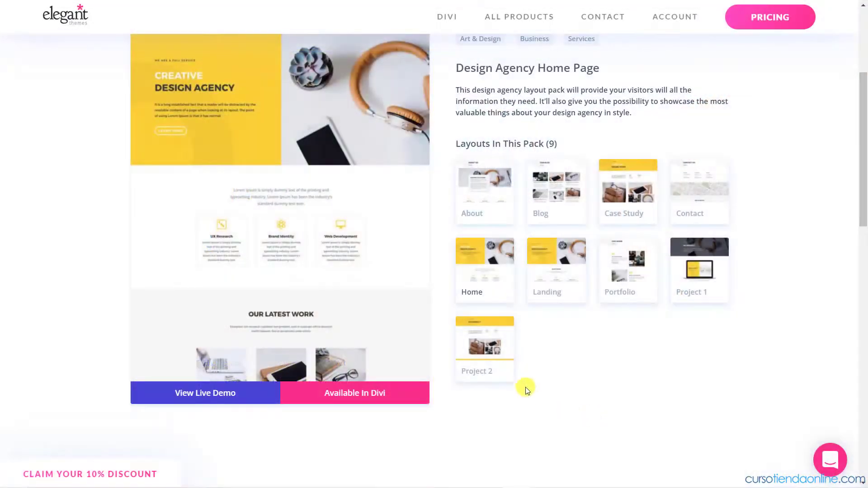
{"action": "scroll", "coordinate": [551, 386], "scroll_direction": "up", "scroll_amount": 3}
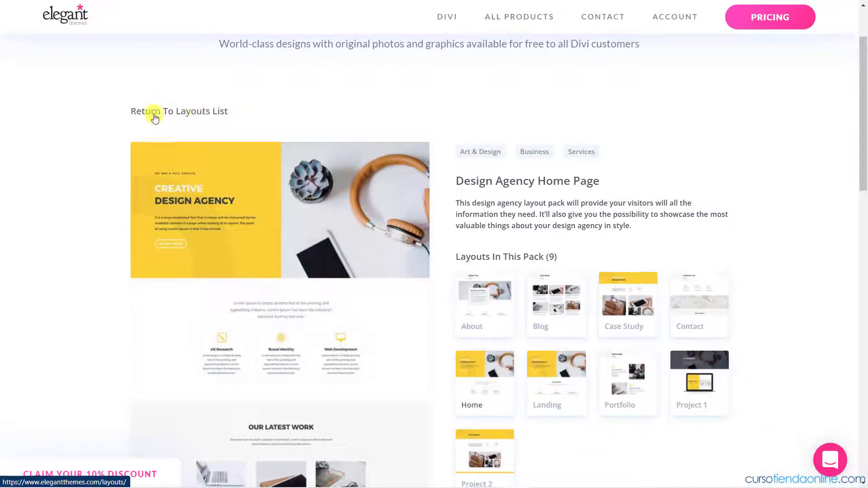
{"action": "left_click", "coordinate": [186, 116]}
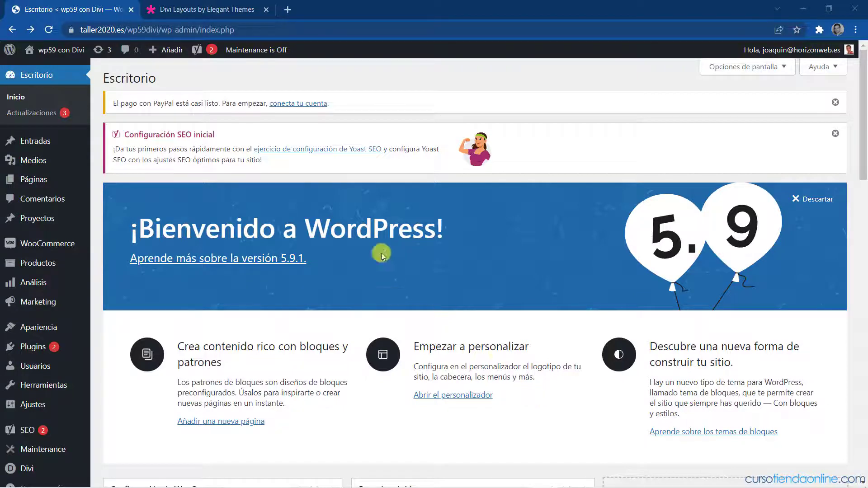
- Add a new WordPress page from the list of all pages and title it NOSOTROS
{"action": "mouse_move", "coordinate": [33, 188]}
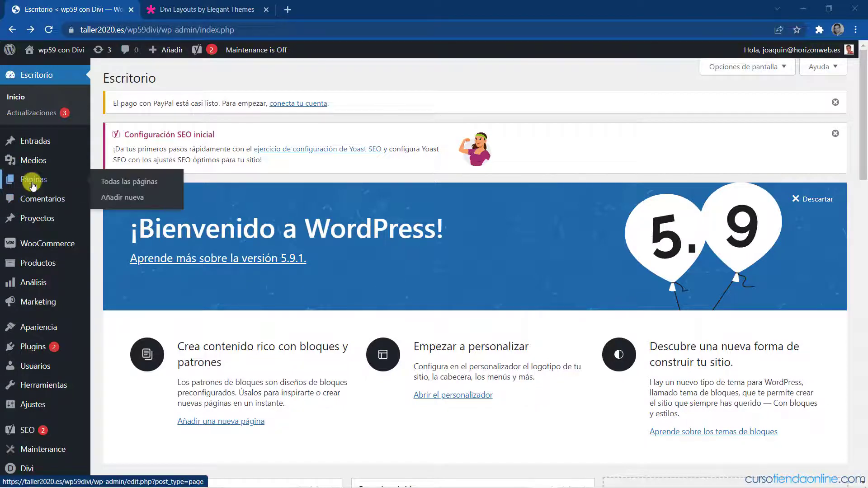
{"action": "left_click", "coordinate": [109, 185]}
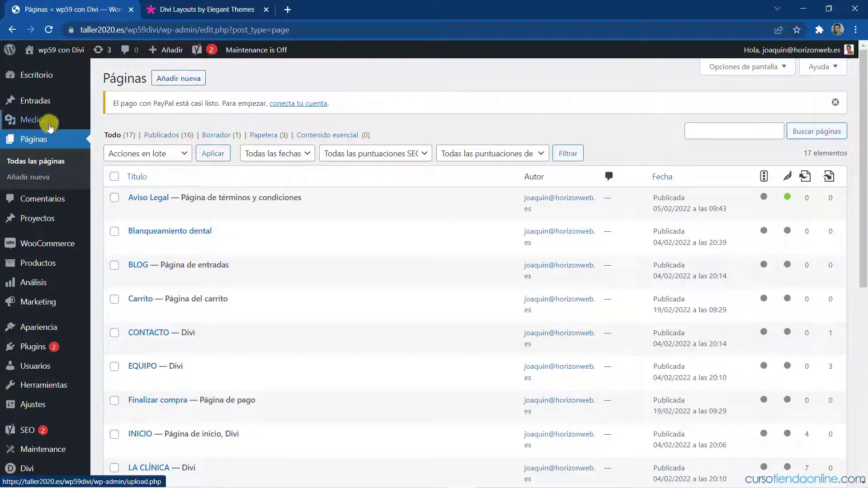
{"action": "left_click", "coordinate": [182, 82]}
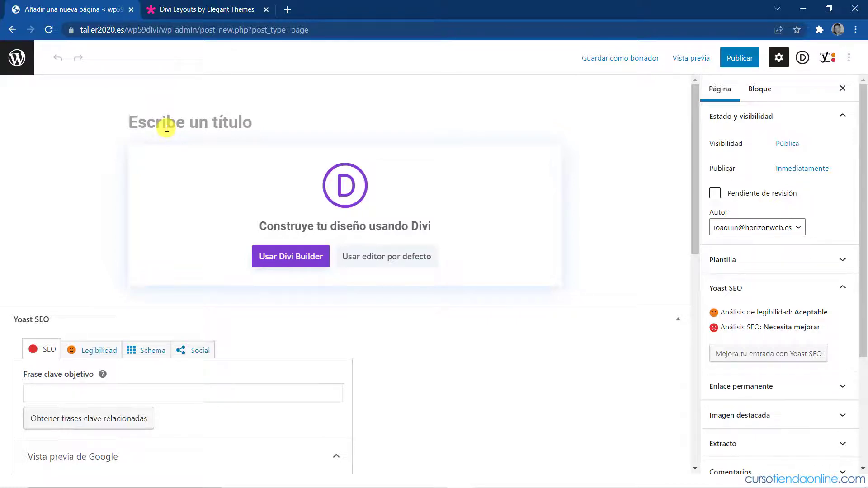
{"action": "key", "text": "Caps_Lock"}
{"action": "type", "text": "NOSOT"}
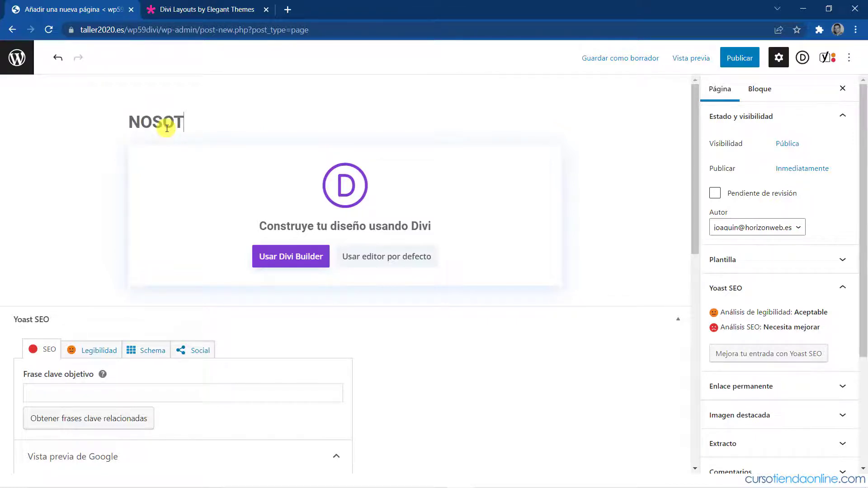
{"action": "type", "text": "ROS"}
- Publish the NOSOTROS page and leave the editor for the list of pages
{"action": "left_click", "coordinate": [733, 59]}
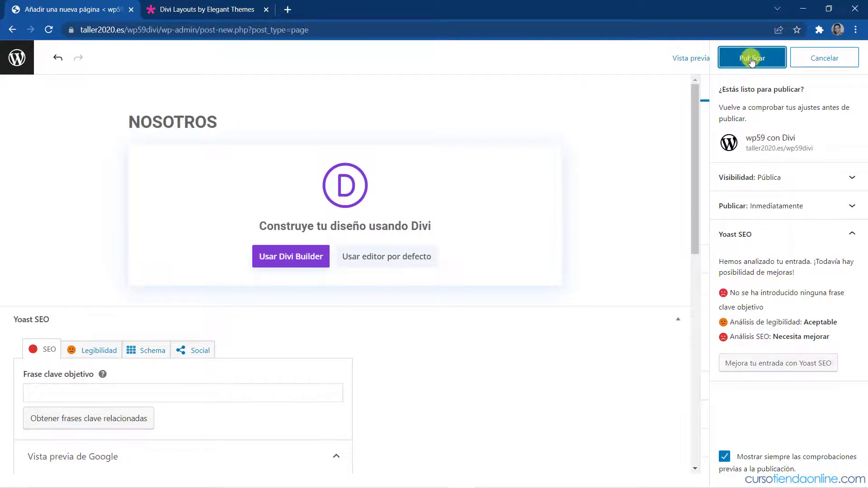
{"action": "left_click", "coordinate": [751, 60]}
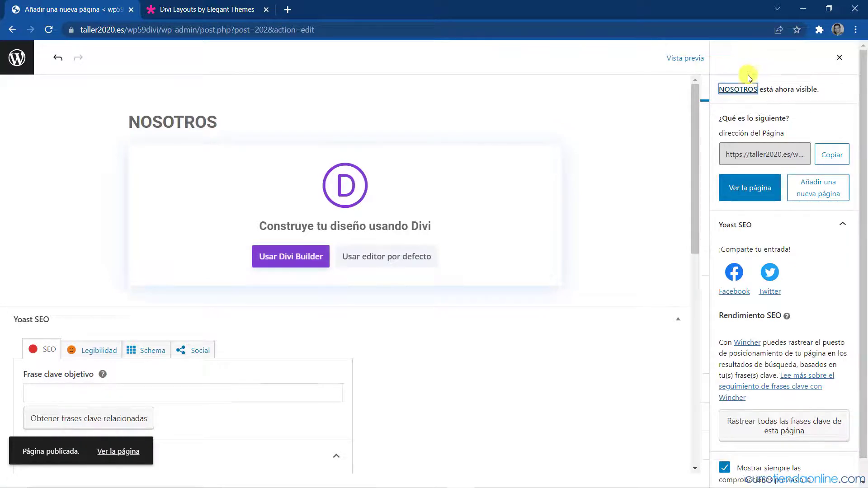
{"action": "left_click", "coordinate": [840, 58]}
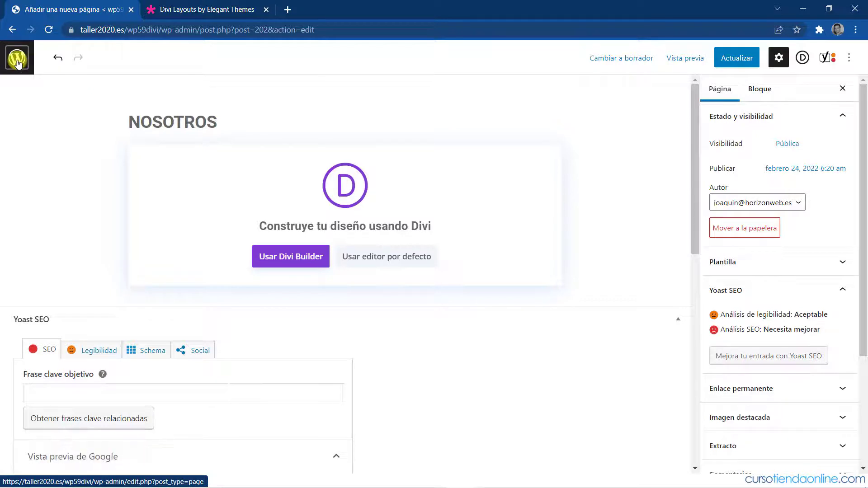
{"action": "left_click", "coordinate": [17, 60]}
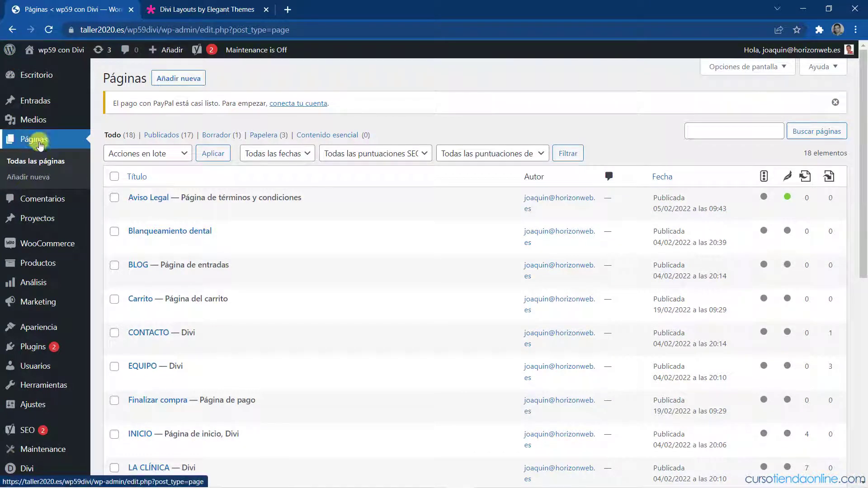
- Locate the NOSOTROS page in the list of all pages and view it on the site
{"action": "left_click", "coordinate": [32, 162]}
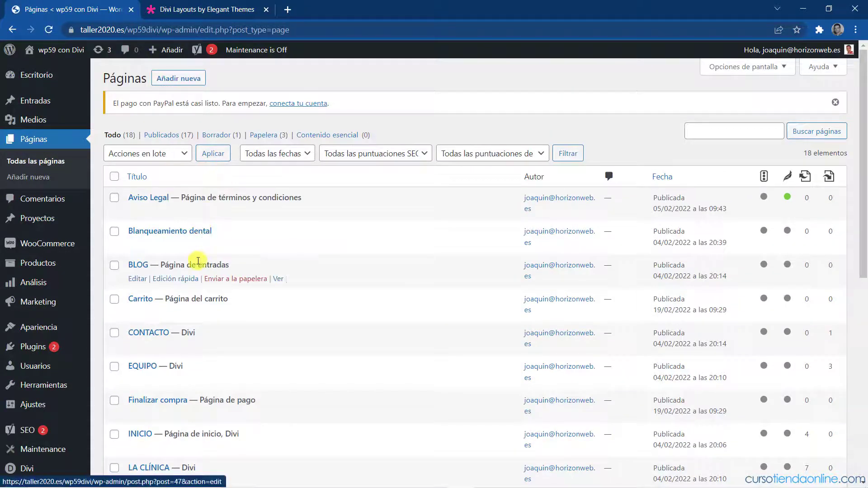
{"action": "scroll", "coordinate": [197, 261], "scroll_direction": "down", "scroll_amount": 4}
{"action": "scroll", "coordinate": [197, 260], "scroll_direction": "down", "scroll_amount": 2}
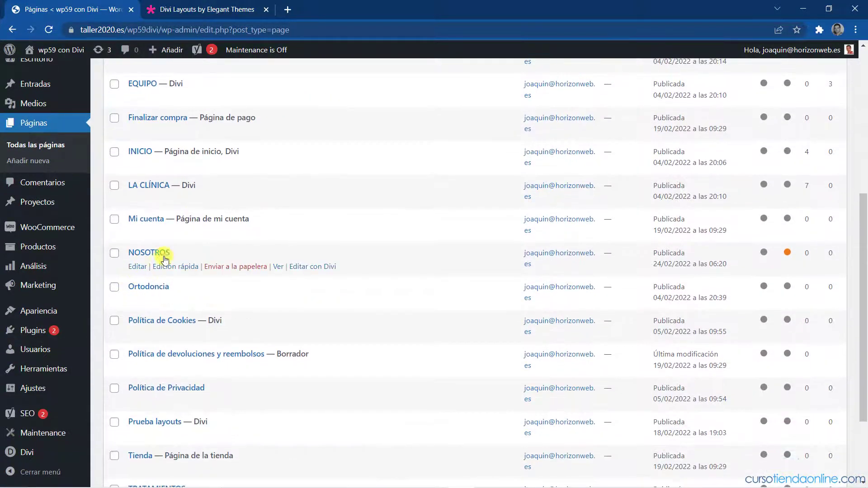
{"action": "left_click_drag", "start_coordinate": [184, 253], "coordinate": [122, 249]}
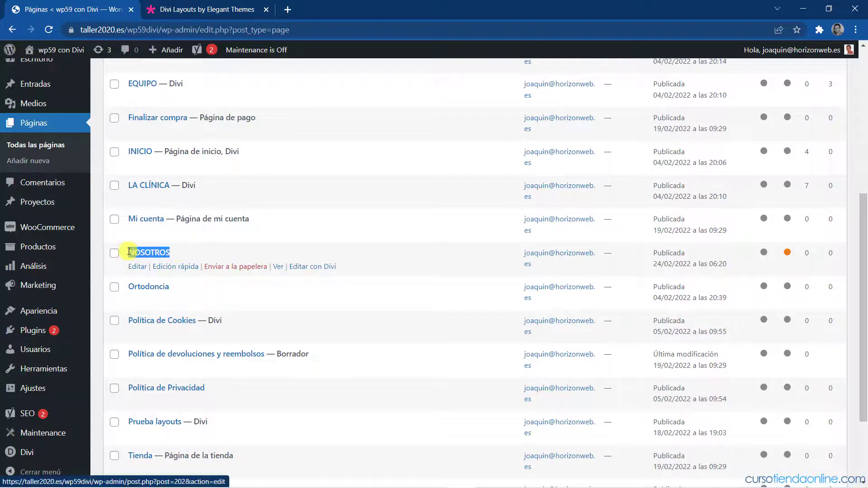
{"action": "left_click", "coordinate": [241, 251]}
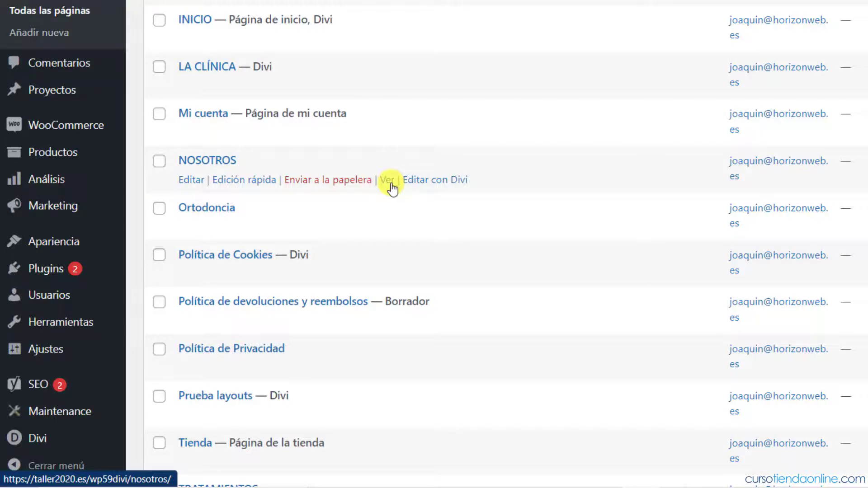
{"action": "left_click", "coordinate": [389, 181]}
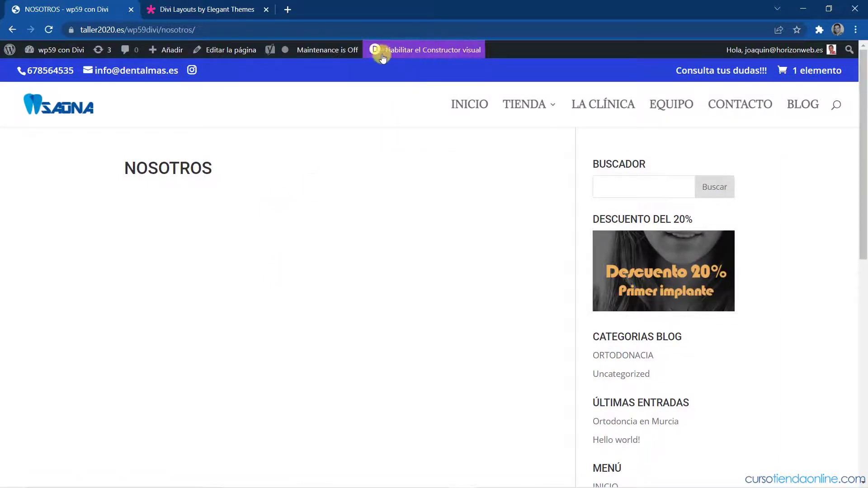
- Enable the Divi visual builder on the NOSOTROS page and start building from scratch without inserting a row
{"action": "left_click", "coordinate": [437, 51]}
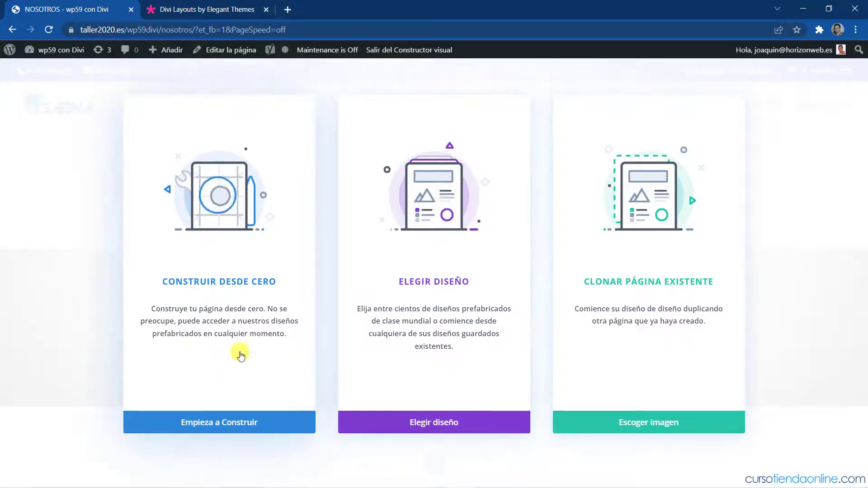
{"action": "left_click", "coordinate": [220, 423]}
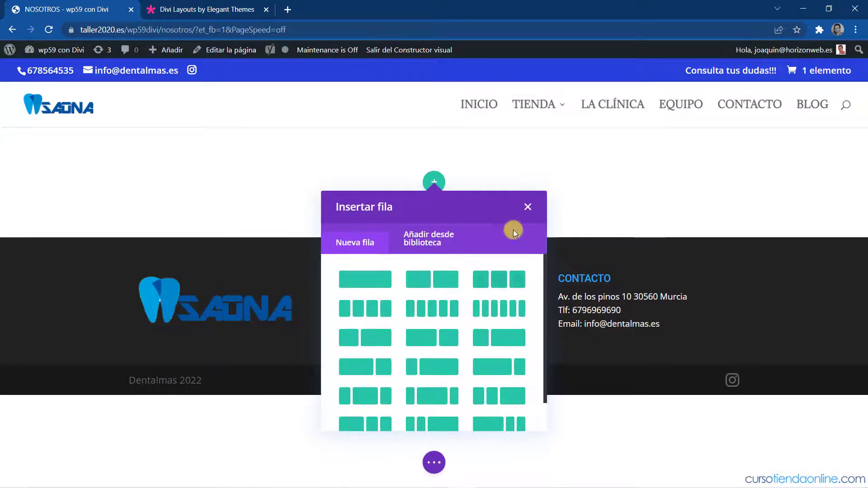
{"action": "left_click", "coordinate": [525, 205]}
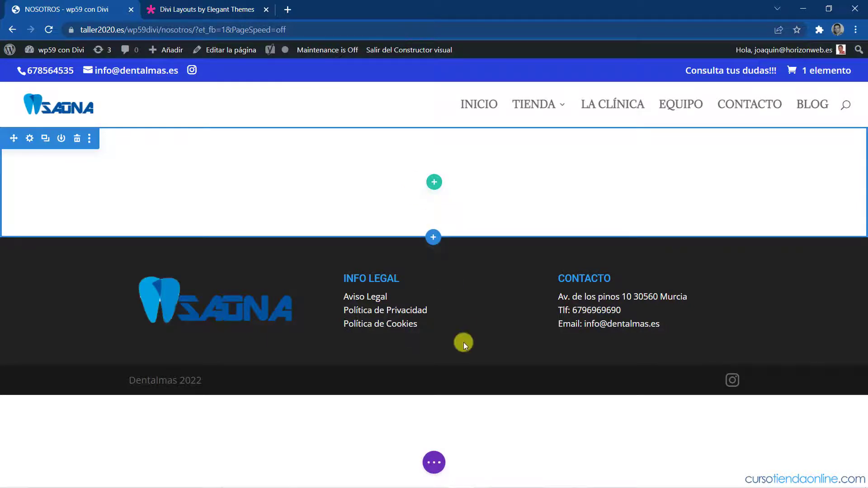
- Open the Divi library for loading a layout into the page and browse the predefined layout packs
{"action": "left_click", "coordinate": [433, 463]}
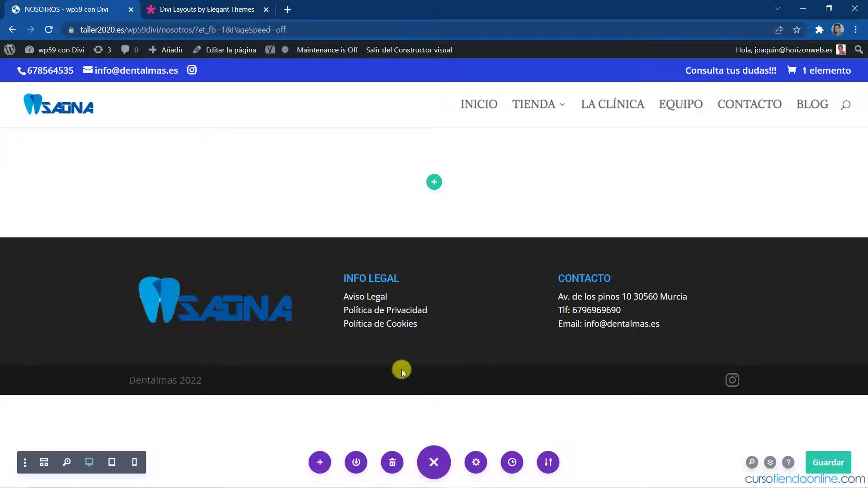
{"action": "left_click", "coordinate": [320, 463]}
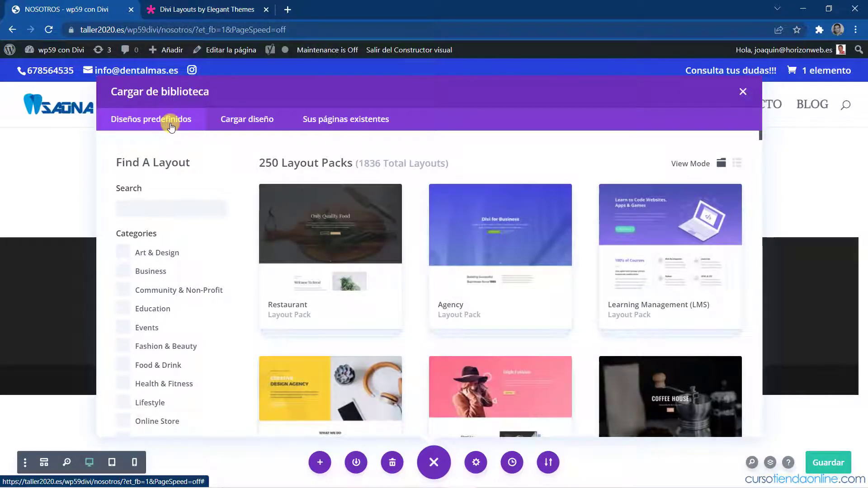
{"action": "scroll", "coordinate": [445, 265], "scroll_direction": "down", "scroll_amount": 3}
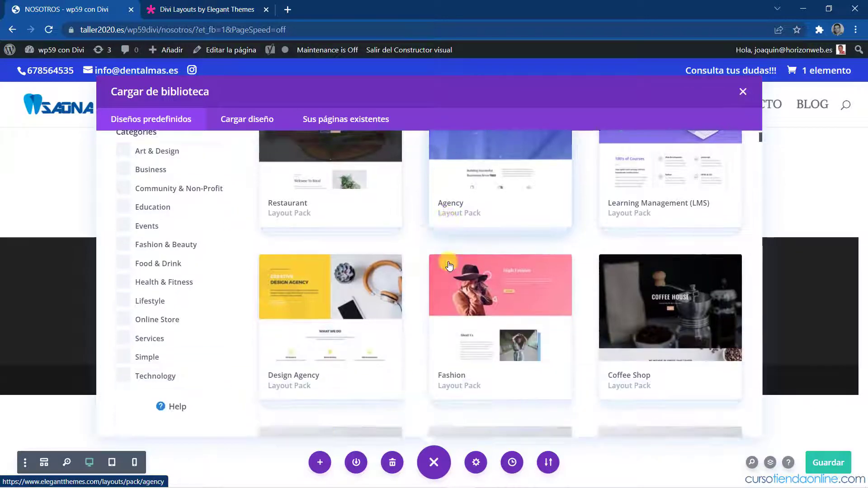
{"action": "scroll", "coordinate": [449, 265], "scroll_direction": "down", "scroll_amount": 10}
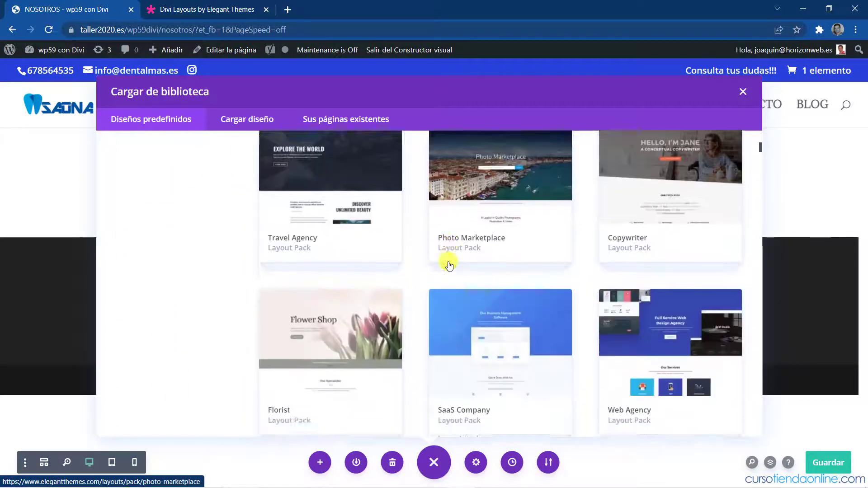
{"action": "scroll", "coordinate": [449, 266], "scroll_direction": "down", "scroll_amount": 10}
{"action": "scroll", "coordinate": [449, 266], "scroll_direction": "up", "scroll_amount": 5}
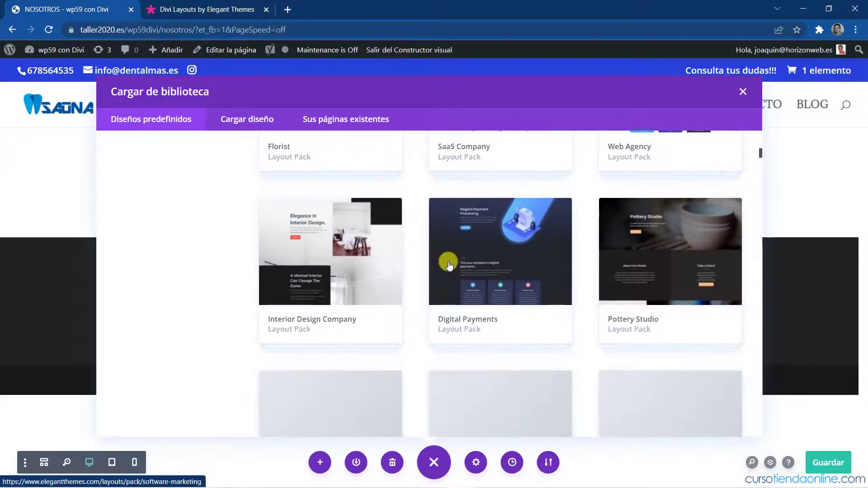
{"action": "scroll", "coordinate": [449, 266], "scroll_direction": "up", "scroll_amount": 15}
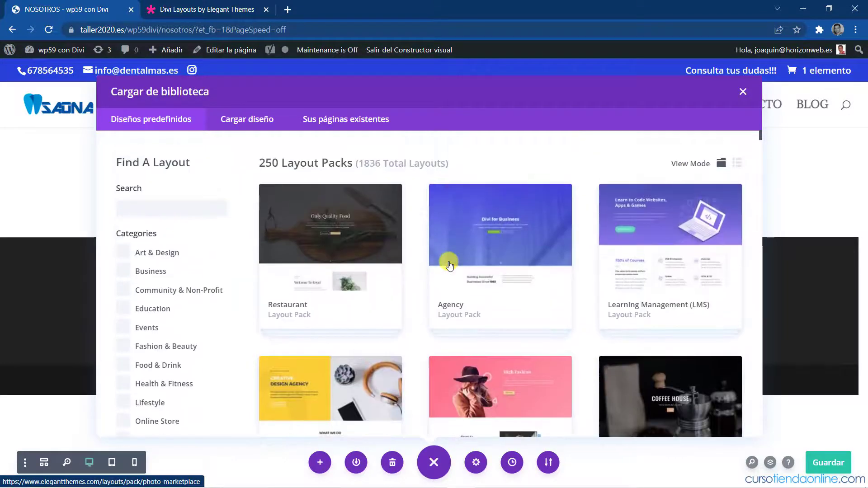
- Compare the predefined layout packs with those on the Elegant Themes layouts page and return to the NOSOTROS builder
{"action": "scroll", "coordinate": [449, 266], "scroll_direction": "down", "scroll_amount": 3}
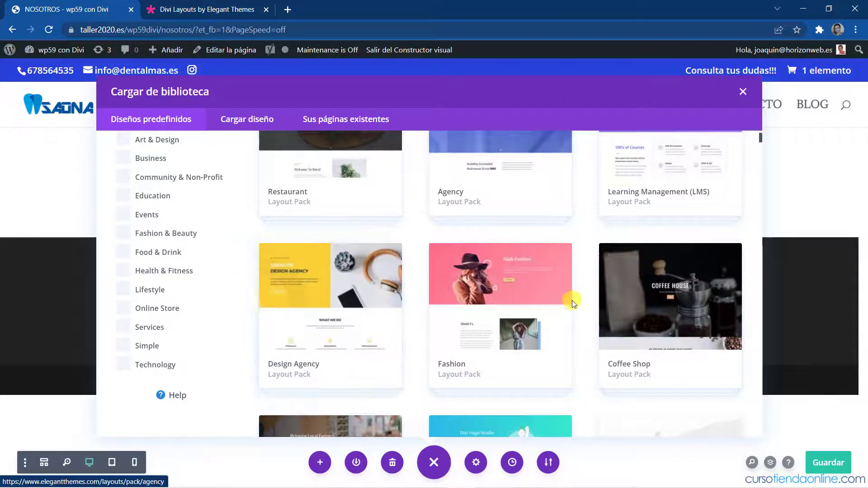
{"action": "scroll", "coordinate": [571, 301], "scroll_direction": "down", "scroll_amount": 5}
{"action": "scroll", "coordinate": [572, 301], "scroll_direction": "up", "scroll_amount": 7}
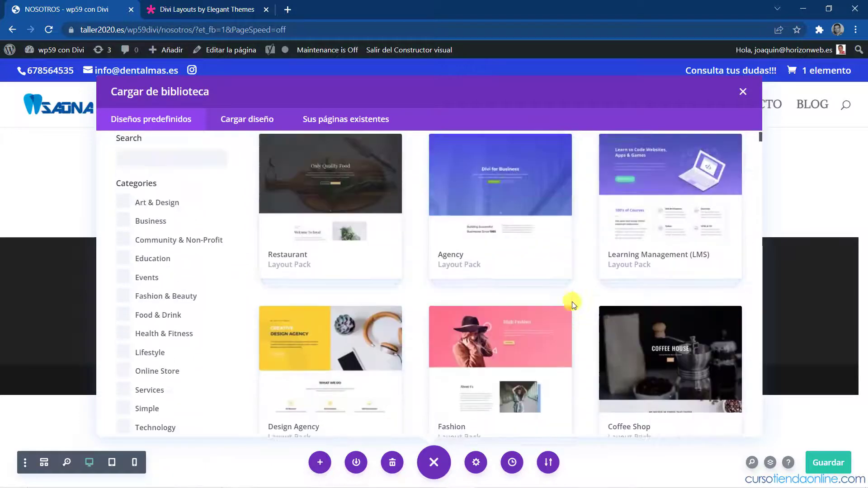
{"action": "scroll", "coordinate": [571, 302], "scroll_direction": "up", "scroll_amount": 1}
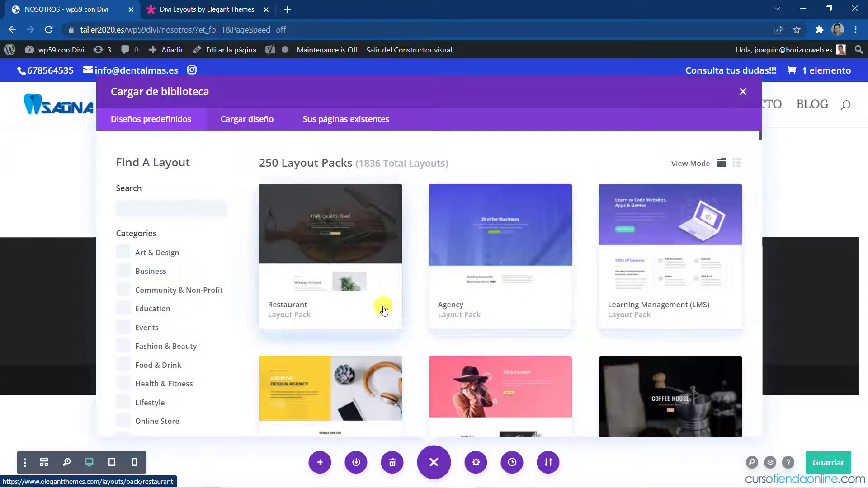
{"action": "left_click", "coordinate": [384, 311]}
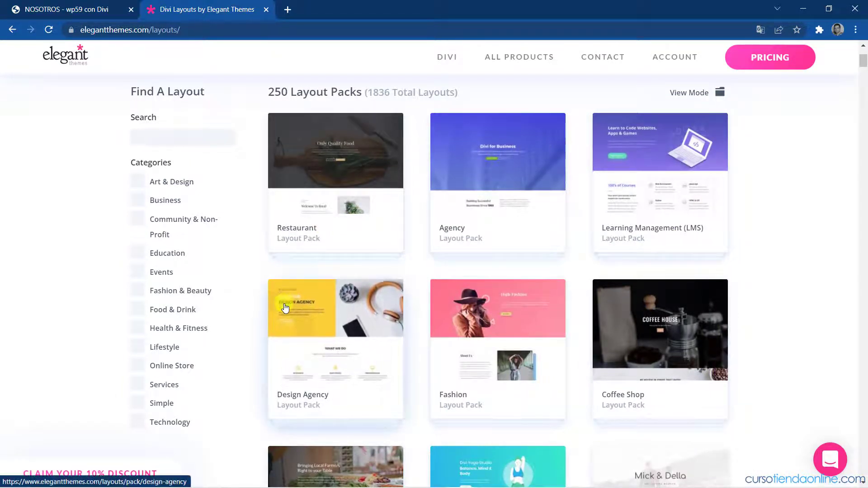
{"action": "left_click", "coordinate": [95, 10]}
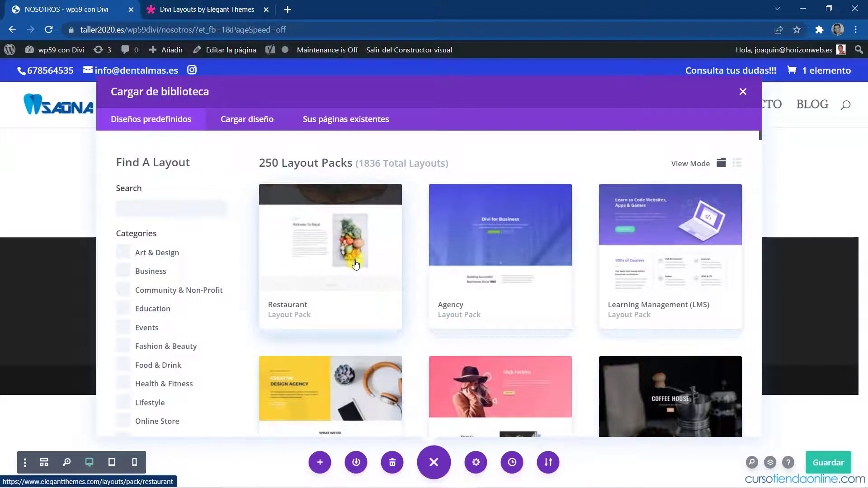
- Open the Design Agency layout pack from the predefined layouts and go through the layouts it contains
{"action": "scroll", "coordinate": [138, 244], "scroll_direction": "down", "scroll_amount": 1}
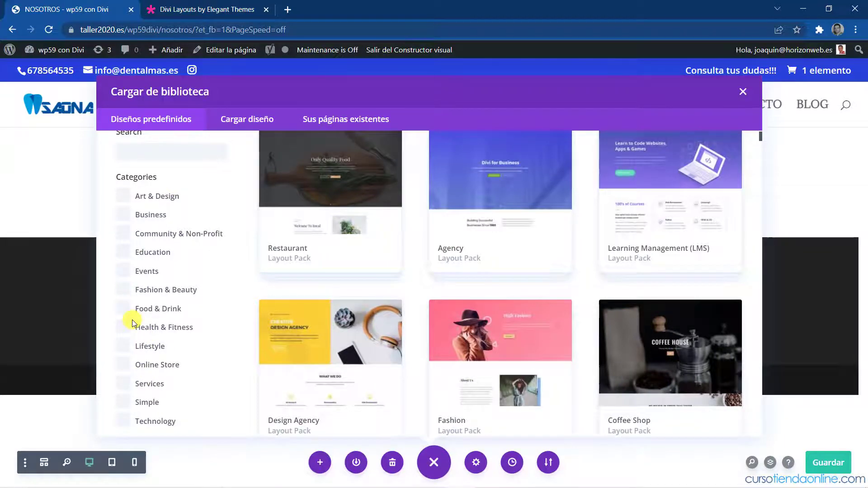
{"action": "scroll", "coordinate": [355, 335], "scroll_direction": "up", "scroll_amount": 1}
{"action": "scroll", "coordinate": [302, 331], "scroll_direction": "down", "scroll_amount": 2}
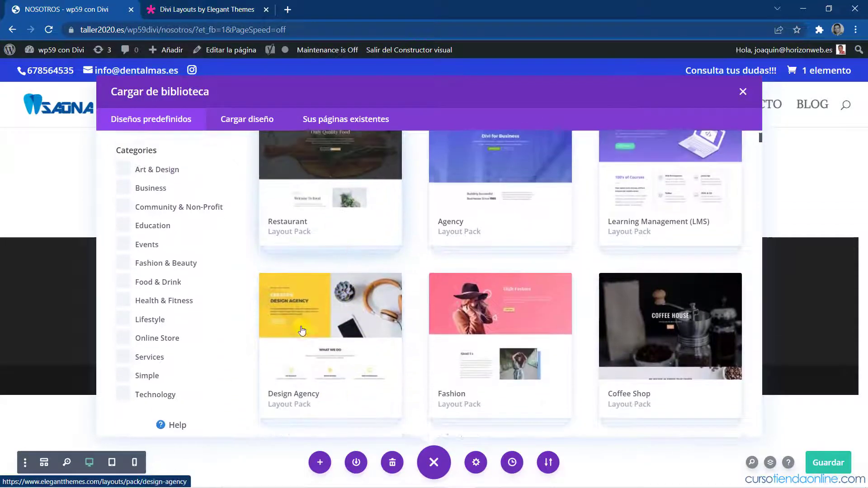
{"action": "scroll", "coordinate": [302, 331], "scroll_direction": "up", "scroll_amount": 1}
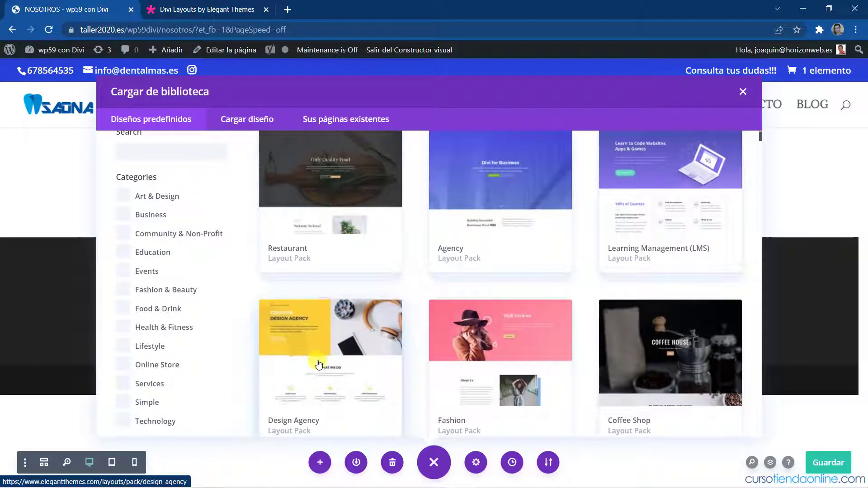
{"action": "left_click", "coordinate": [317, 308]}
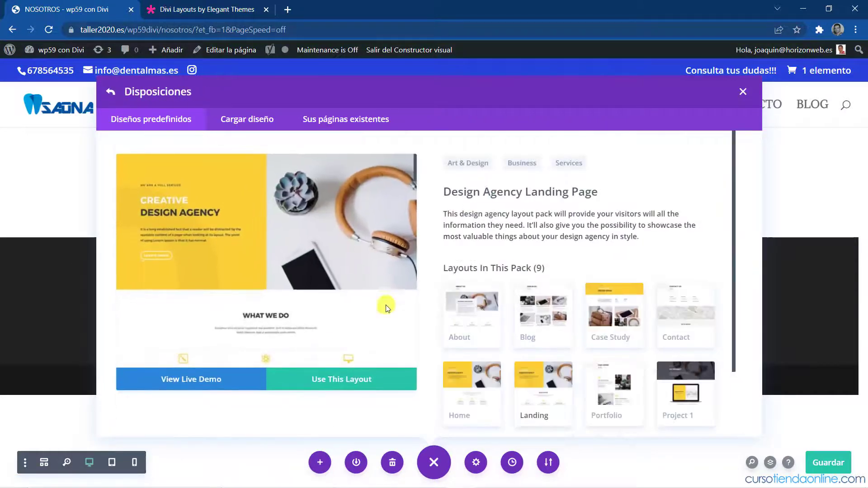
{"action": "scroll", "coordinate": [515, 280], "scroll_direction": "down", "scroll_amount": 1}
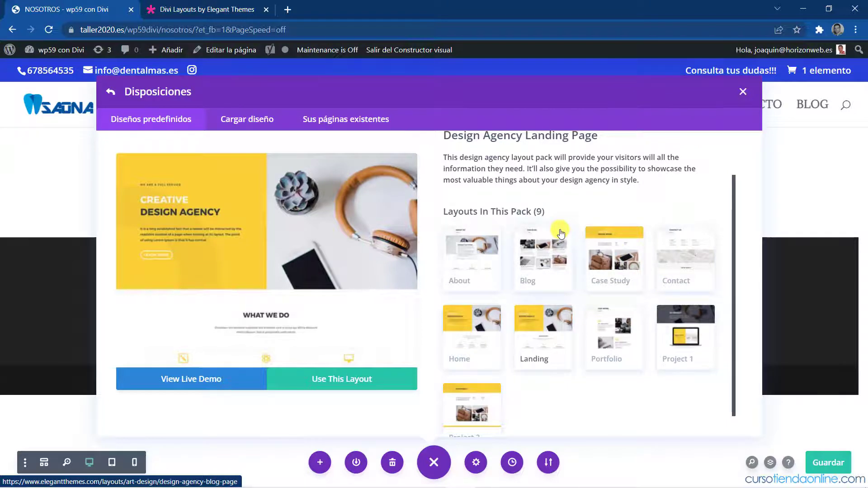
- Preview the Design Agency About layout in full and load it into the NOSOTROS page
{"action": "left_click", "coordinate": [467, 263]}
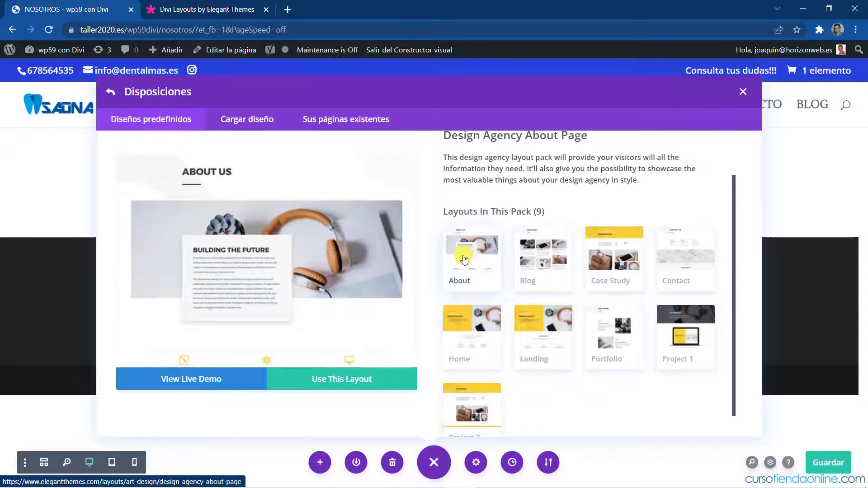
{"action": "scroll", "coordinate": [243, 252], "scroll_direction": "down", "scroll_amount": 10}
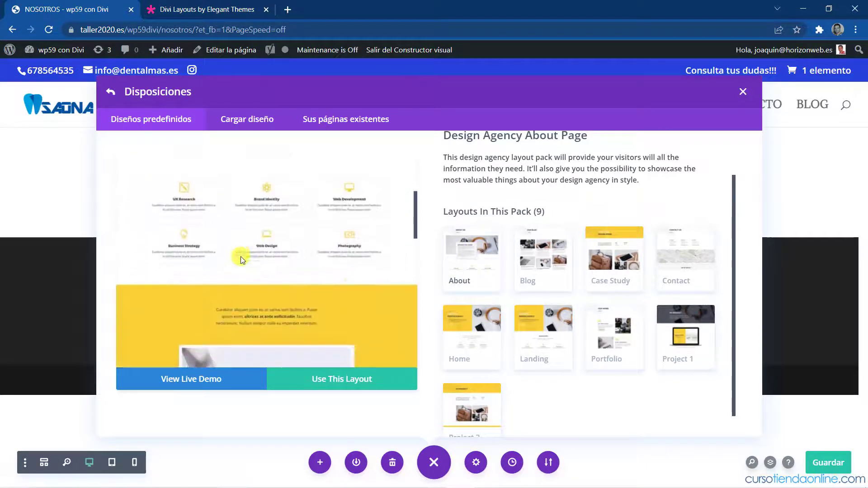
{"action": "scroll", "coordinate": [265, 286], "scroll_direction": "down", "scroll_amount": 8}
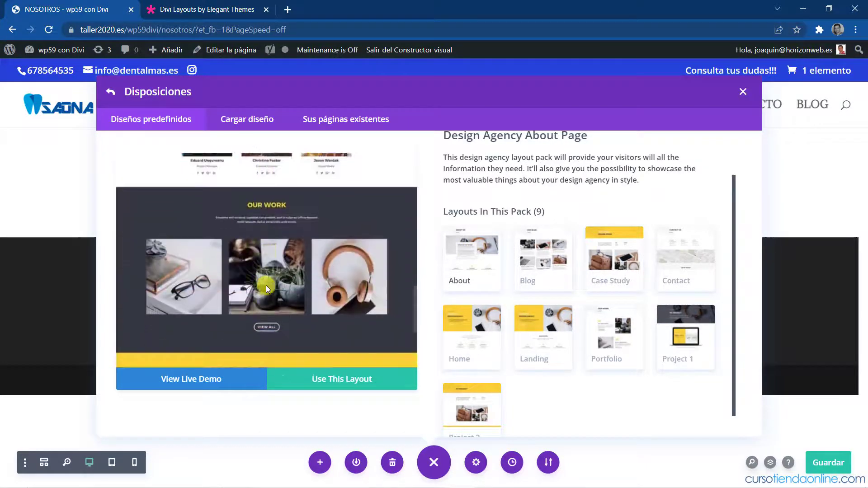
{"action": "scroll", "coordinate": [266, 285], "scroll_direction": "down", "scroll_amount": 3}
{"action": "scroll", "coordinate": [266, 286], "scroll_direction": "up", "scroll_amount": 12}
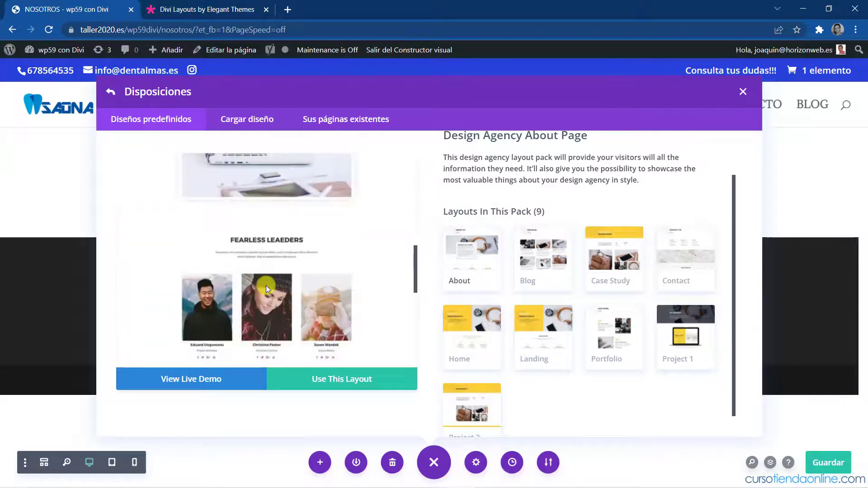
{"action": "scroll", "coordinate": [265, 285], "scroll_direction": "up", "scroll_amount": 2}
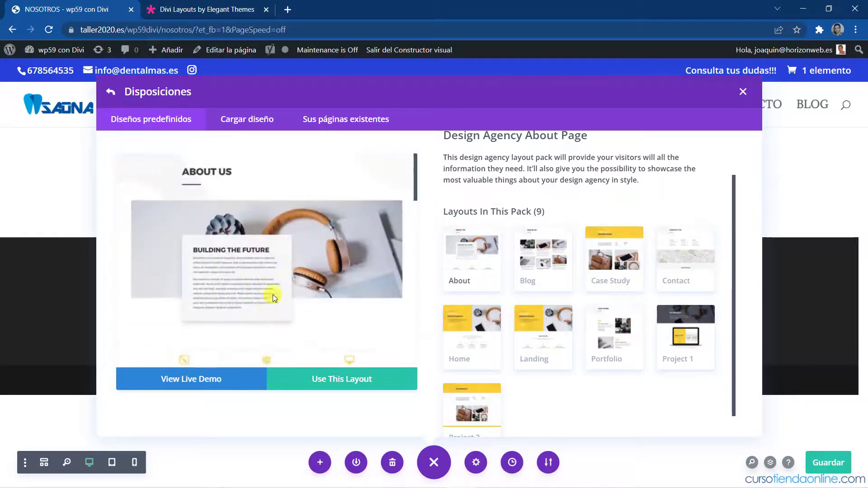
{"action": "left_click", "coordinate": [340, 384]}
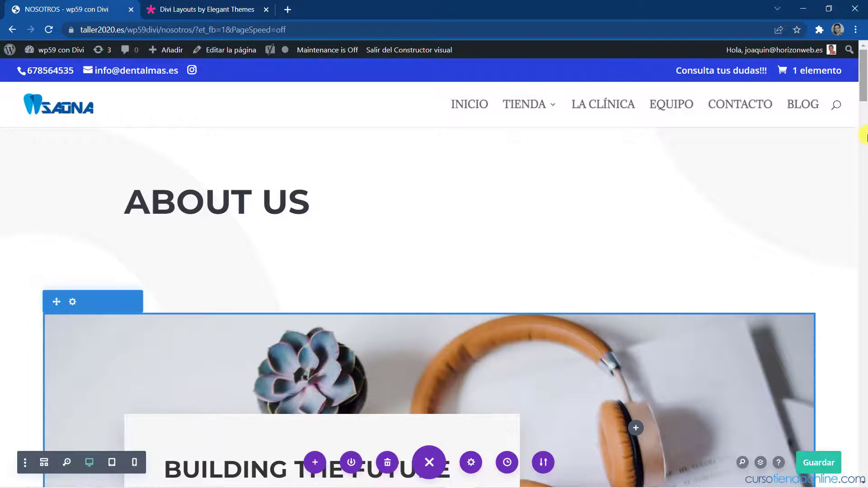
- Check the loaded layout down to the team section, collapse and reopen the builder's page settings bar, and save the page
{"action": "left_click_drag", "start_coordinate": [864, 138], "coordinate": [863, 319]}
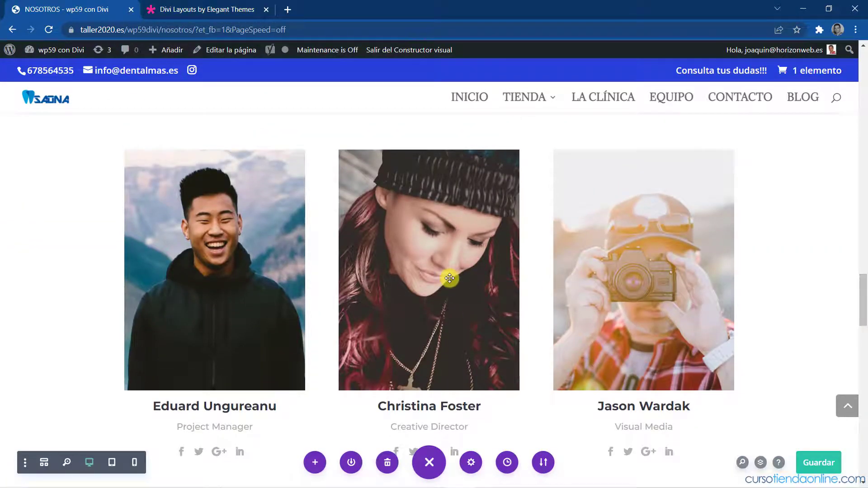
{"action": "mouse_move", "coordinate": [449, 278]}
{"action": "left_click", "coordinate": [415, 461]}
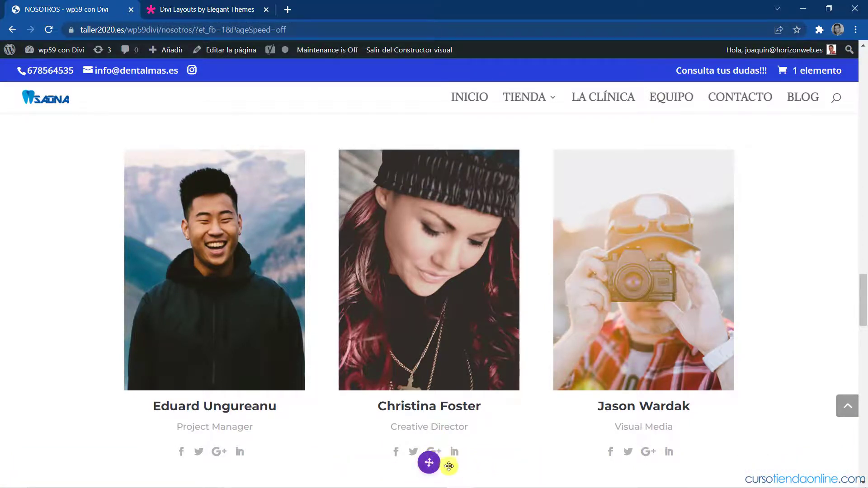
{"action": "left_click", "coordinate": [429, 462]}
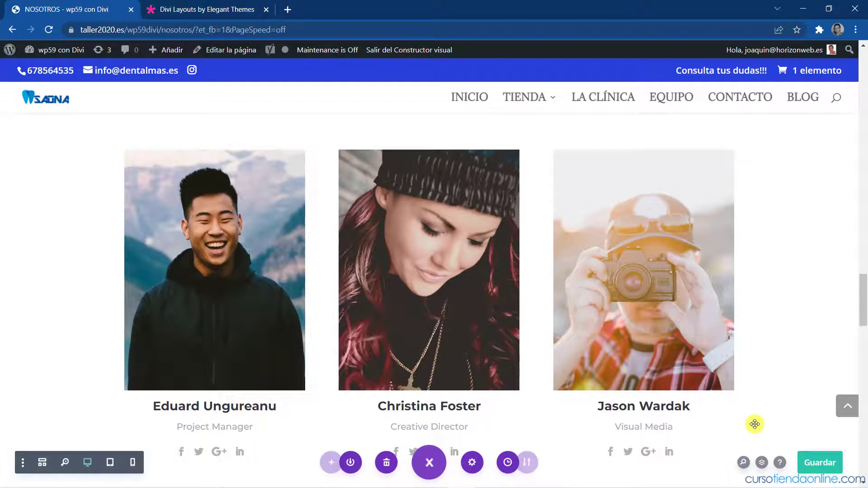
{"action": "left_click", "coordinate": [808, 466]}
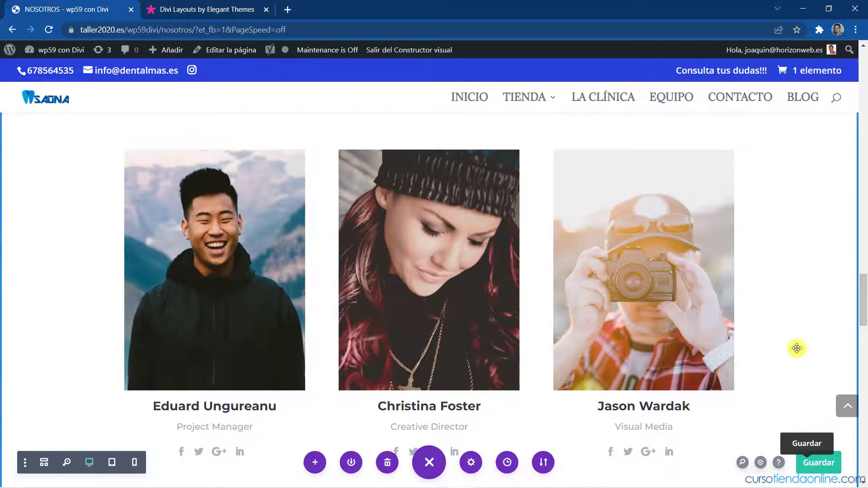
- Review the loaded layout's sections from the About Us heading through the services blurbs to the yellow text and image section
{"action": "left_click_drag", "start_coordinate": [862, 296], "coordinate": [857, 111]}
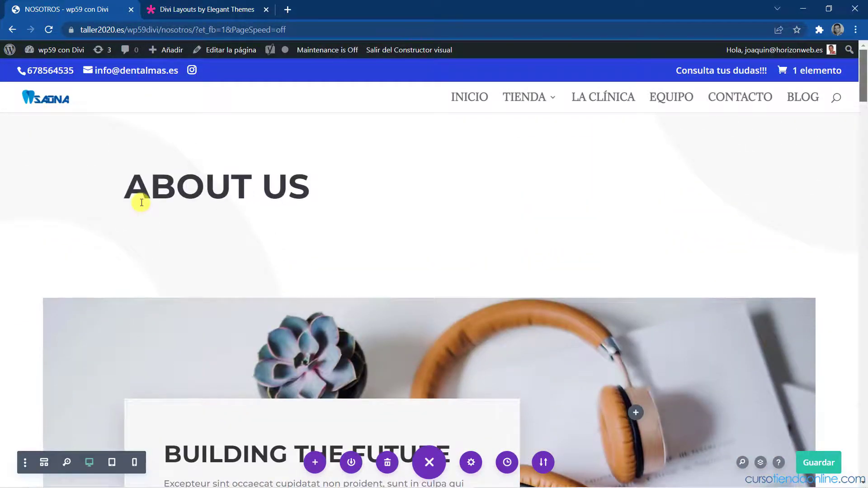
{"action": "scroll", "coordinate": [322, 356], "scroll_direction": "down", "scroll_amount": 2}
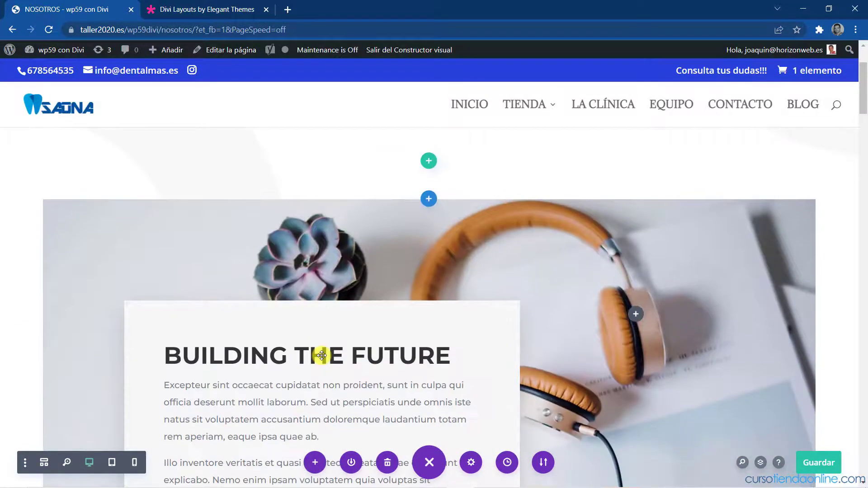
{"action": "scroll", "coordinate": [321, 356], "scroll_direction": "down", "scroll_amount": 6}
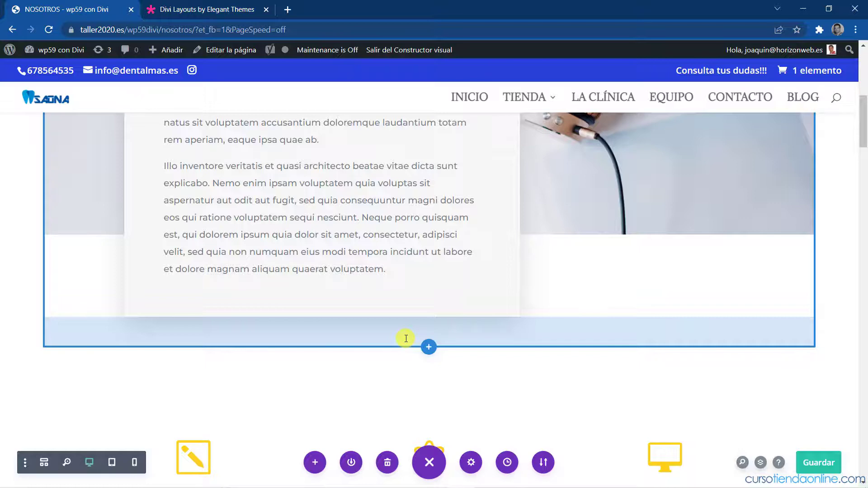
{"action": "scroll", "coordinate": [406, 338], "scroll_direction": "down", "scroll_amount": 7}
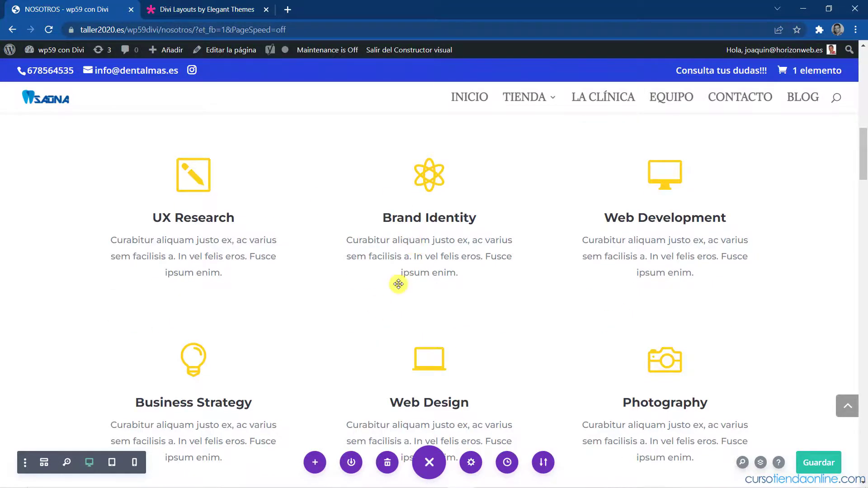
{"action": "scroll", "coordinate": [400, 285], "scroll_direction": "up", "scroll_amount": 6}
{"action": "scroll", "coordinate": [401, 284], "scroll_direction": "down", "scroll_amount": 2}
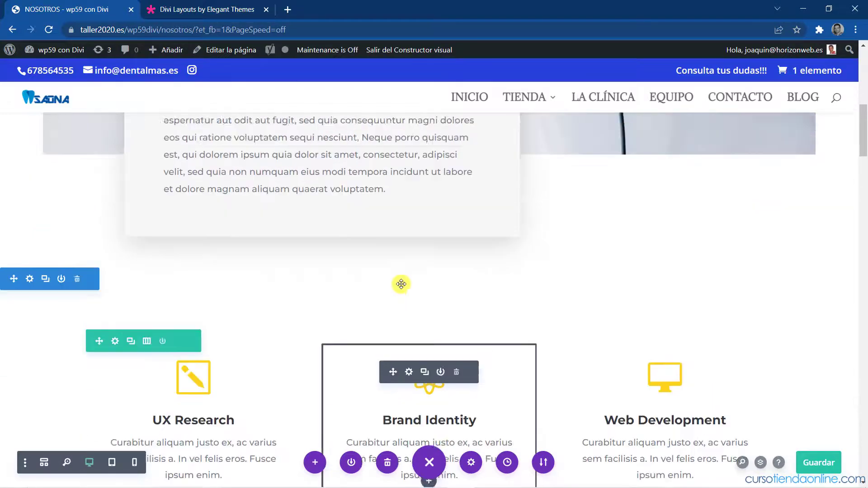
{"action": "scroll", "coordinate": [401, 284], "scroll_direction": "up", "scroll_amount": 4}
{"action": "scroll", "coordinate": [401, 284], "scroll_direction": "down", "scroll_amount": 10}
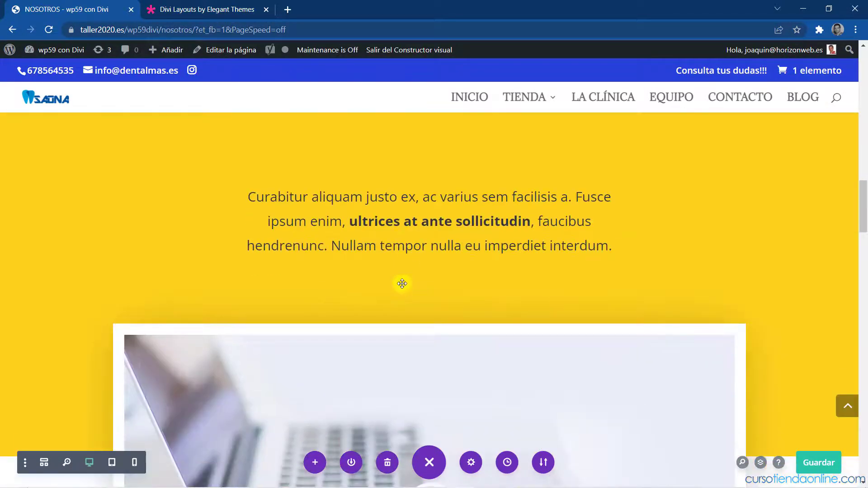
{"action": "scroll", "coordinate": [401, 284], "scroll_direction": "down", "scroll_amount": 3}
{"action": "scroll", "coordinate": [271, 354], "scroll_direction": "up", "scroll_amount": 3}
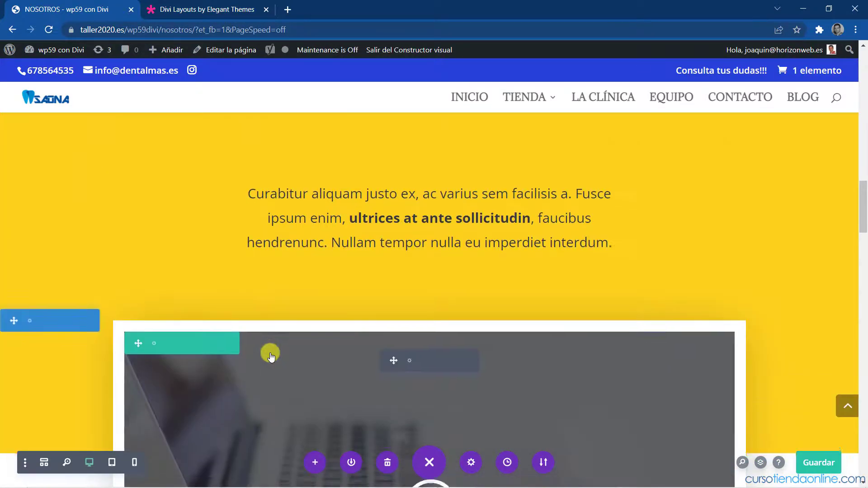
- Delete the "FEARLESS LEAEDERS" team section from the page
{"action": "scroll", "coordinate": [270, 355], "scroll_direction": "down", "scroll_amount": 11}
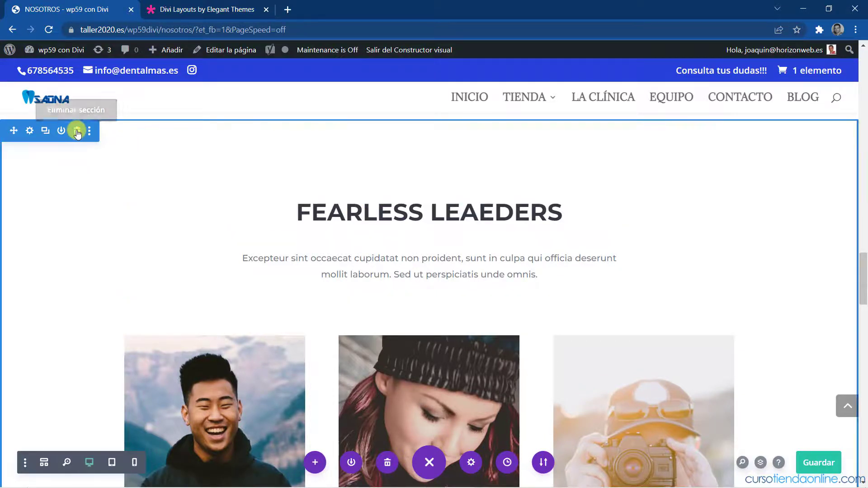
{"action": "scroll", "coordinate": [52, 402], "scroll_direction": "down", "scroll_amount": 6}
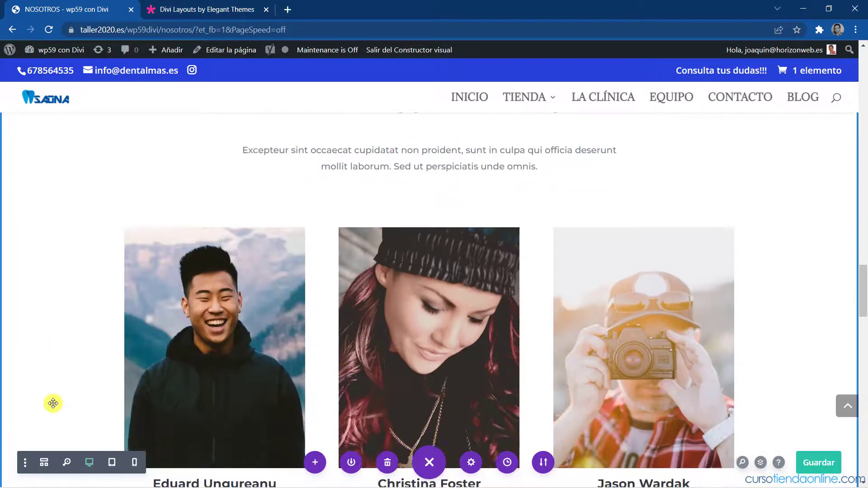
{"action": "scroll", "coordinate": [63, 346], "scroll_direction": "up", "scroll_amount": 6}
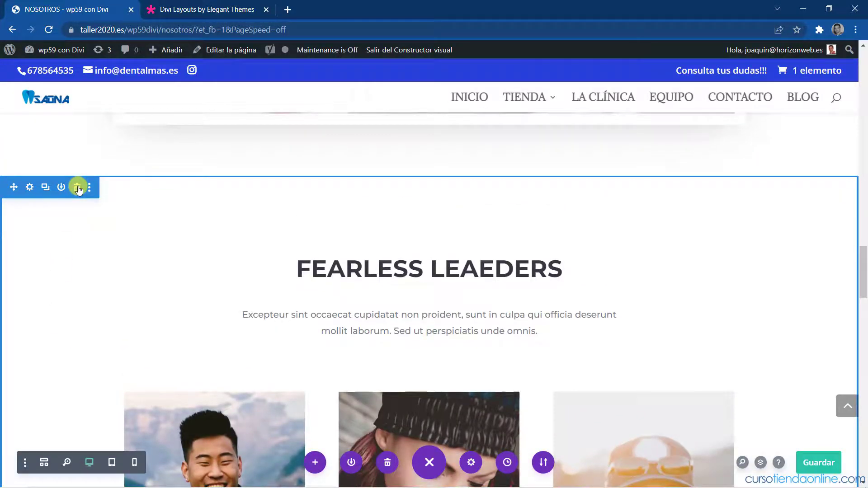
{"action": "left_click", "coordinate": [78, 189]}
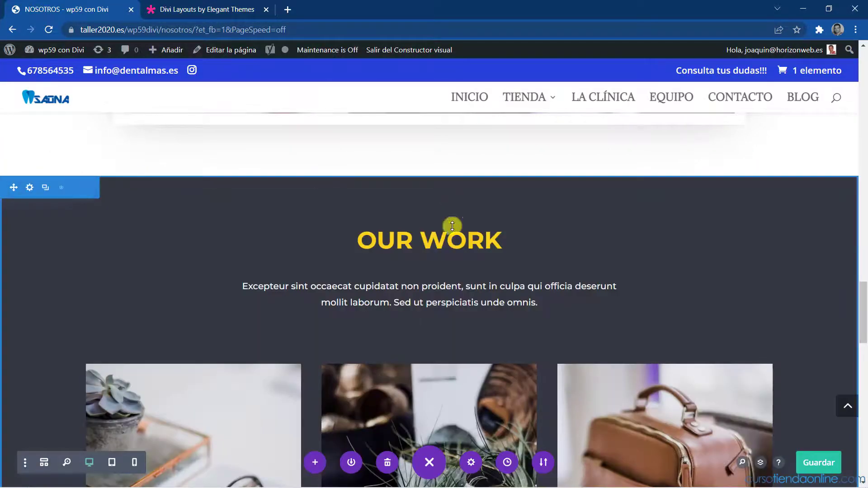
- Replace the "About US" heading text at the start of the page with NOSOTROS and apply the text module's changes
{"action": "scroll", "coordinate": [402, 287], "scroll_direction": "up", "scroll_amount": 5}
{"action": "scroll", "coordinate": [405, 293], "scroll_direction": "down", "scroll_amount": 10}
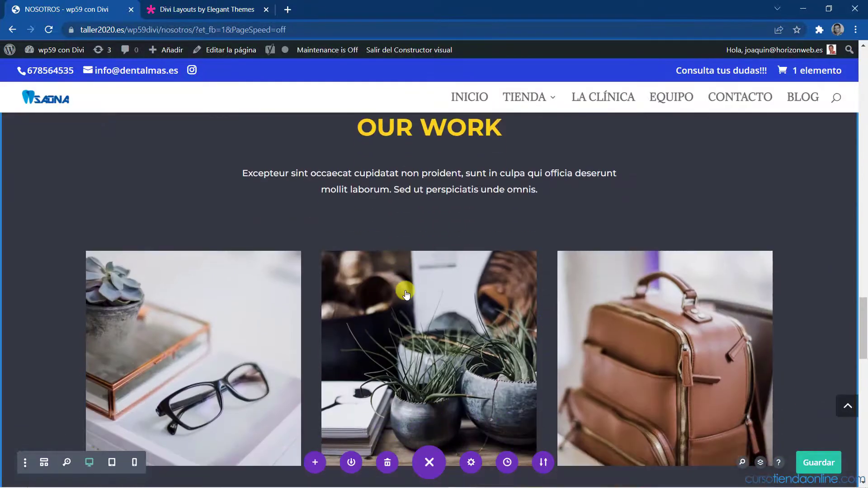
{"action": "scroll", "coordinate": [405, 290], "scroll_direction": "up", "scroll_amount": 5}
{"action": "scroll", "coordinate": [405, 290], "scroll_direction": "up", "scroll_amount": 15}
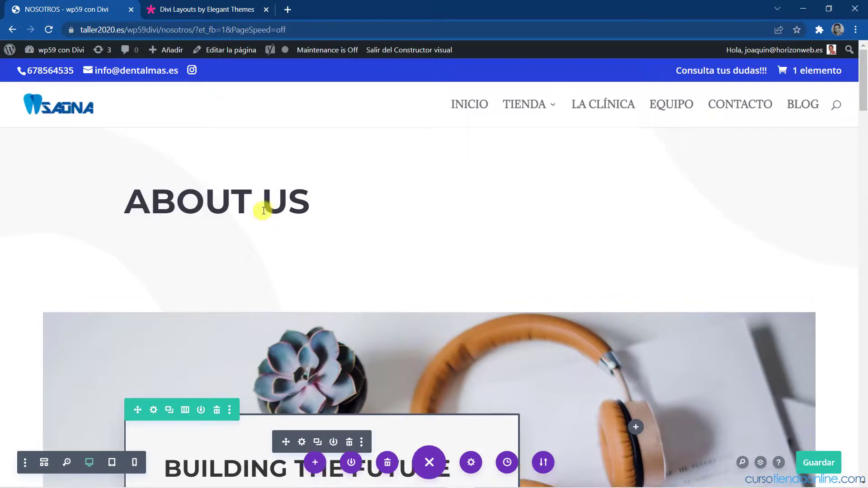
{"action": "mouse_move", "coordinate": [236, 199]}
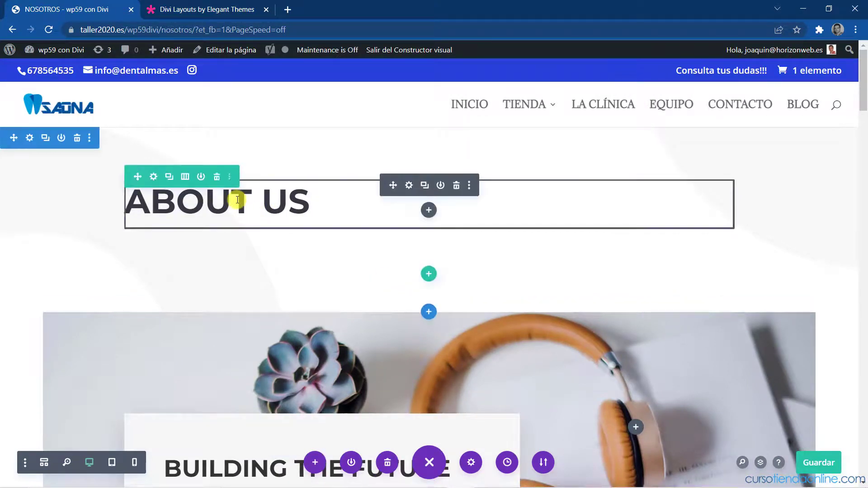
{"action": "left_click", "coordinate": [409, 187]}
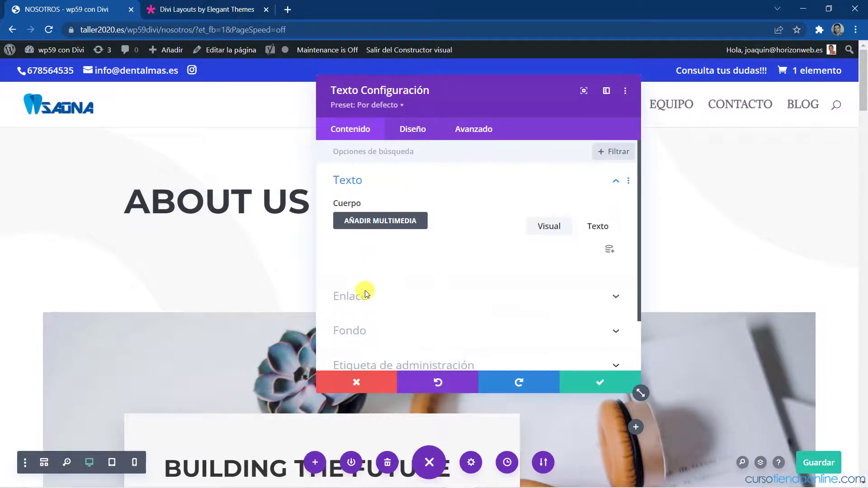
{"action": "left_click", "coordinate": [429, 293]}
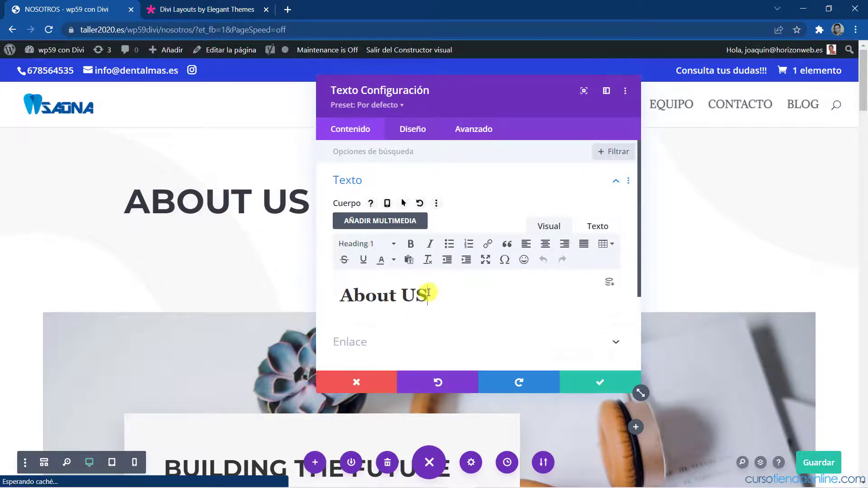
{"action": "left_click_drag", "start_coordinate": [428, 293], "coordinate": [343, 293]}
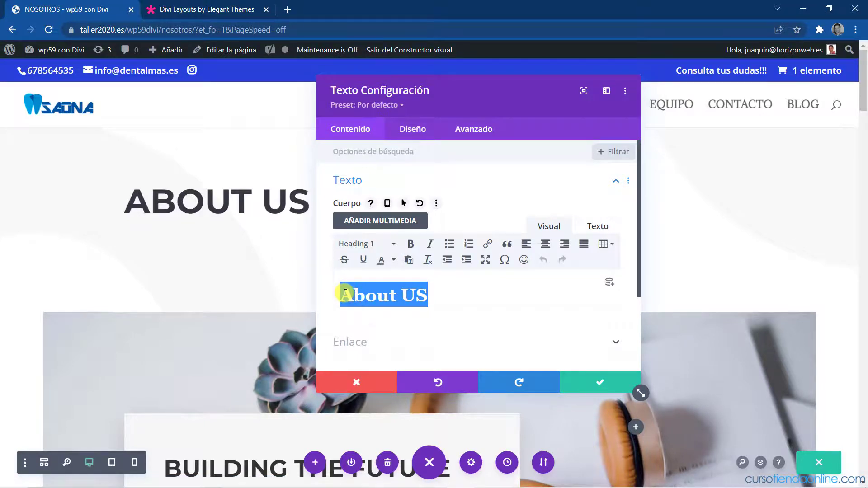
{"action": "type", "text": "NO"}
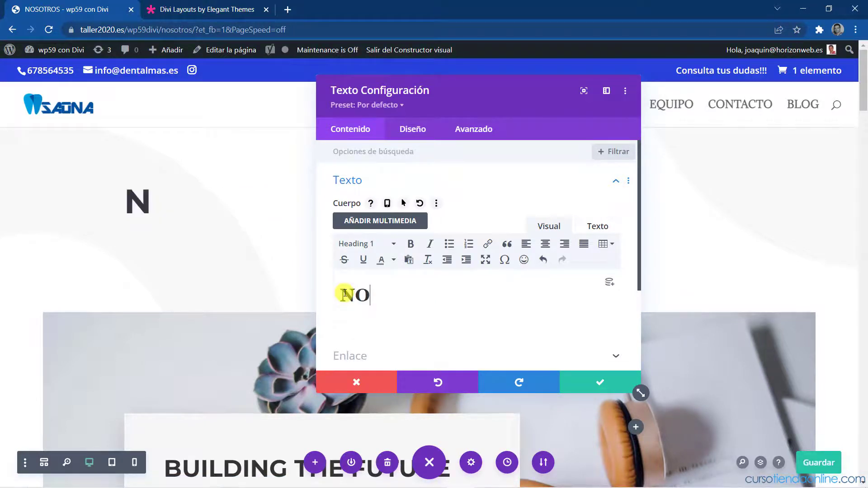
{"action": "type", "text": "SOTROS"}
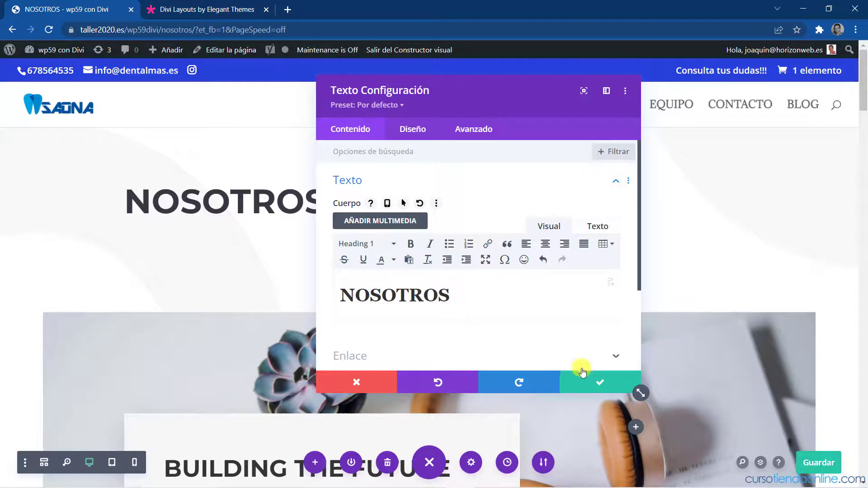
{"action": "left_click", "coordinate": [591, 384]}
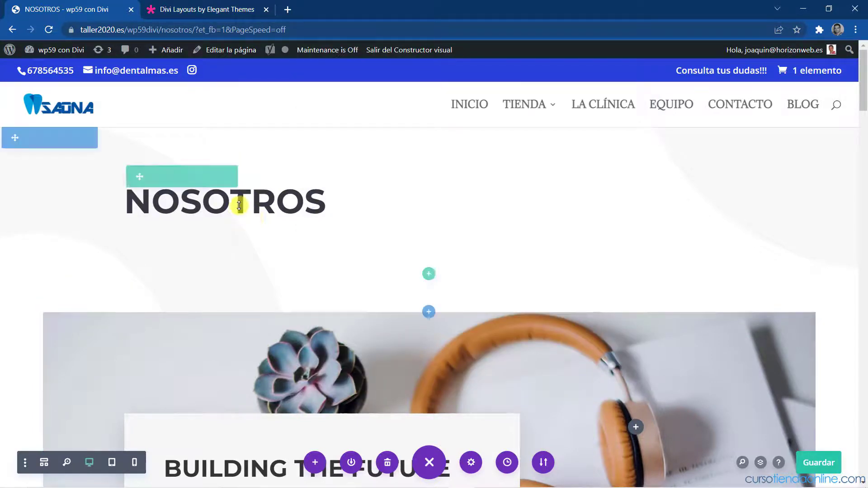
- Save the page and change the title of the "UX Research" blurb to "Diseño"
{"action": "left_click", "coordinate": [815, 463]}
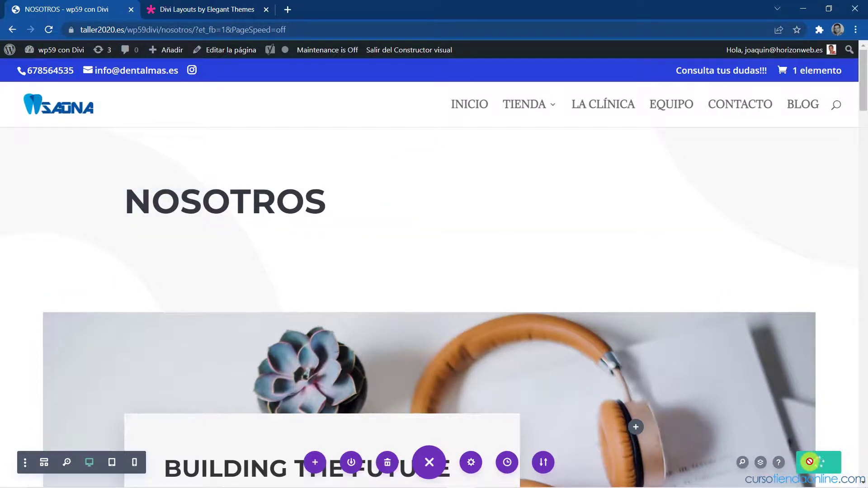
{"action": "scroll", "coordinate": [386, 273], "scroll_direction": "down", "scroll_amount": 5}
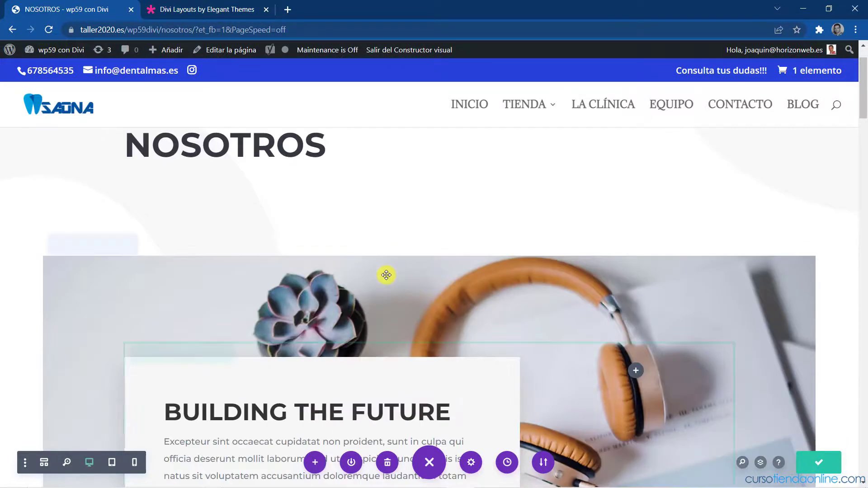
{"action": "scroll", "coordinate": [274, 134], "scroll_direction": "down", "scroll_amount": 8}
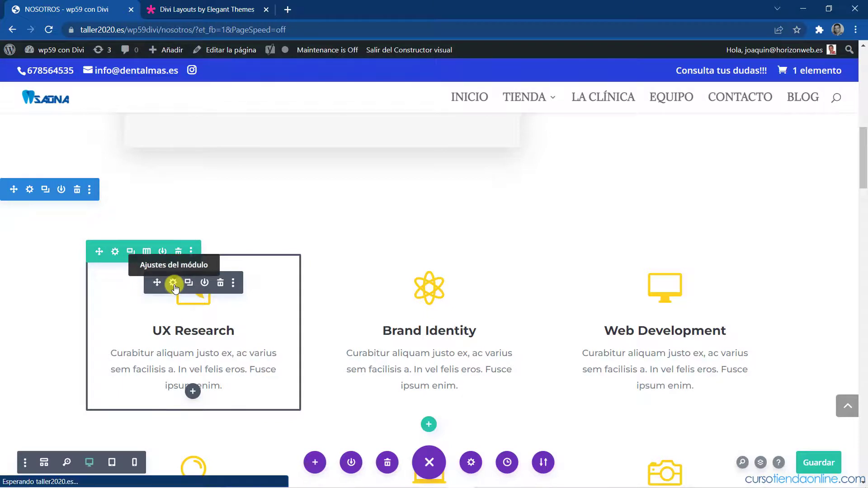
{"action": "left_click", "coordinate": [173, 284]}
{"action": "left_click_drag", "start_coordinate": [402, 103], "coordinate": [480, 124]}
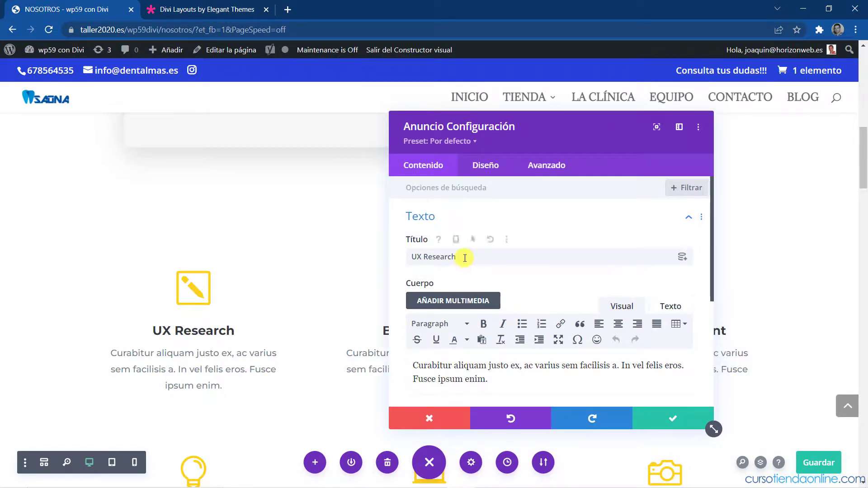
{"action": "left_click_drag", "start_coordinate": [461, 257], "coordinate": [412, 258]}
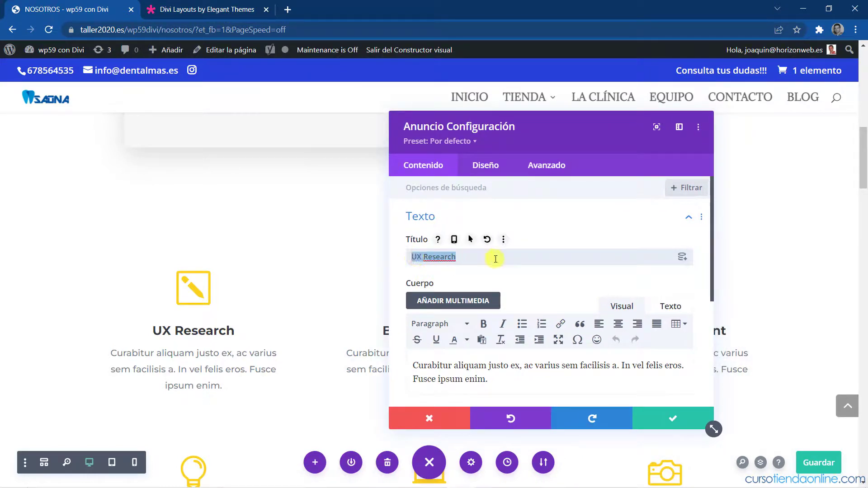
{"action": "key", "text": "Caps_Lock"}
{"action": "type", "text": "d"}
{"action": "key", "text": "BackSpace"}
{"action": "key", "text": "Caps_Lock"}
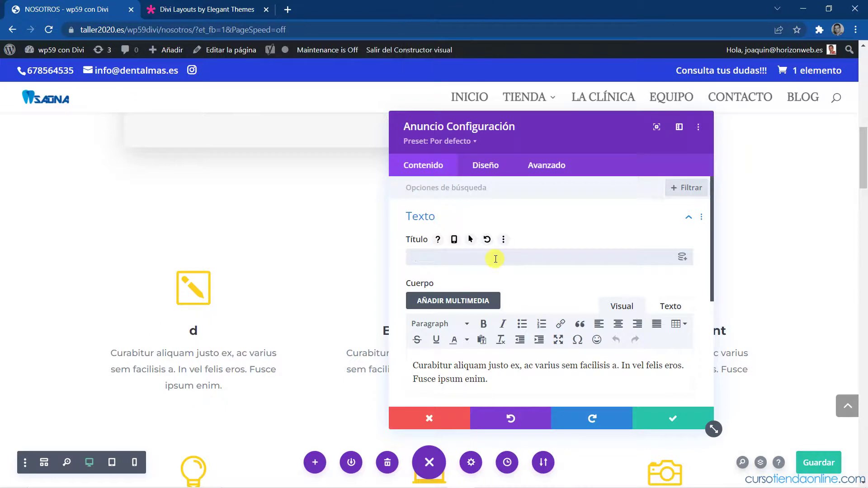
{"action": "type", "text": "D"}
{"action": "key", "text": "Caps_Lock"}
{"action": "type", "text": "iseño"}
- Replace the Diseño blurb's body text with "Diseños gráficos de calidad en Murcia. Usamos técnicas cromáticas de última generación."
{"action": "scroll", "coordinate": [495, 264], "scroll_direction": "down", "scroll_amount": 1}
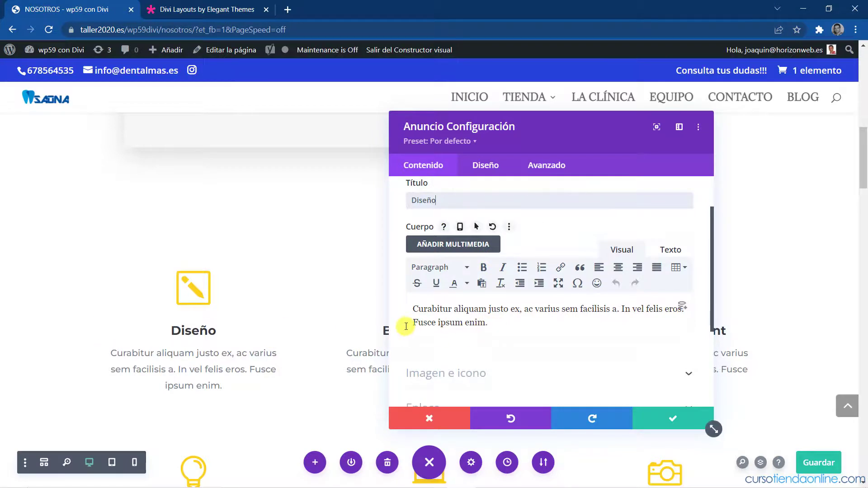
{"action": "triple_click", "coordinate": [406, 312]}
{"action": "key", "text": "Caps_Lock"}
{"action": "type", "text": "D"}
{"action": "key", "text": "Caps_Lock"}
{"action": "type", "text": "i"}
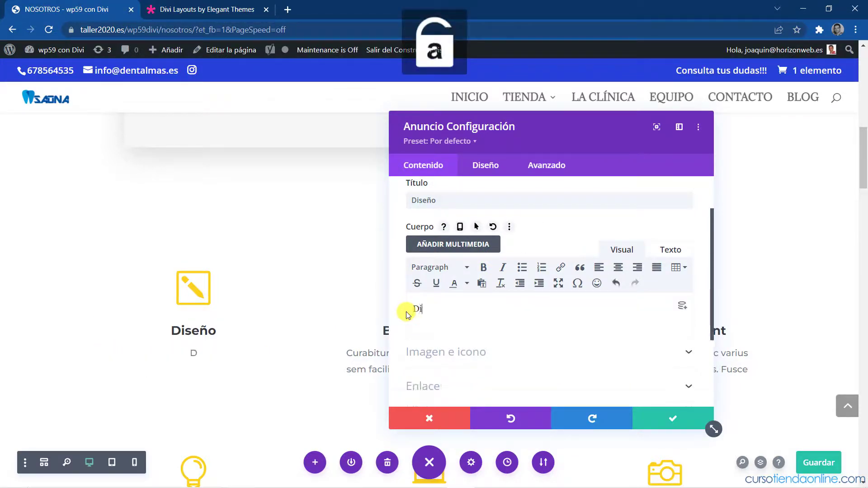
{"action": "type", "text": "seños gr"}
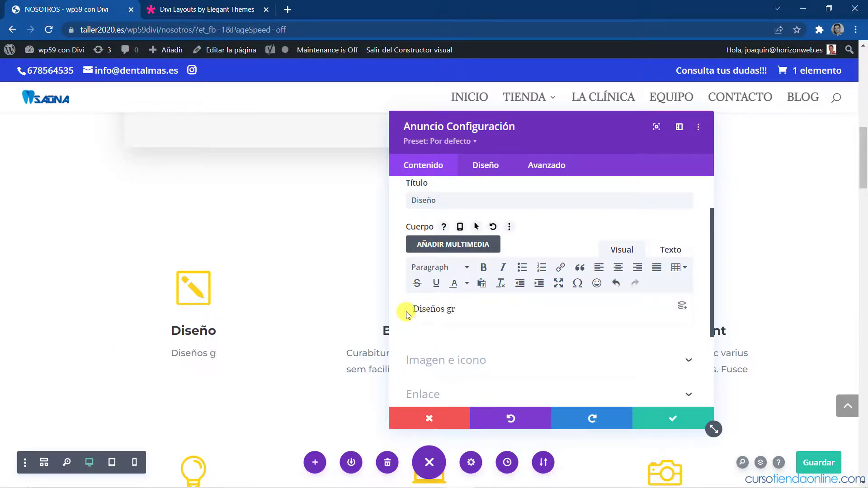
{"action": "type", "text": "áficos de calidad"}
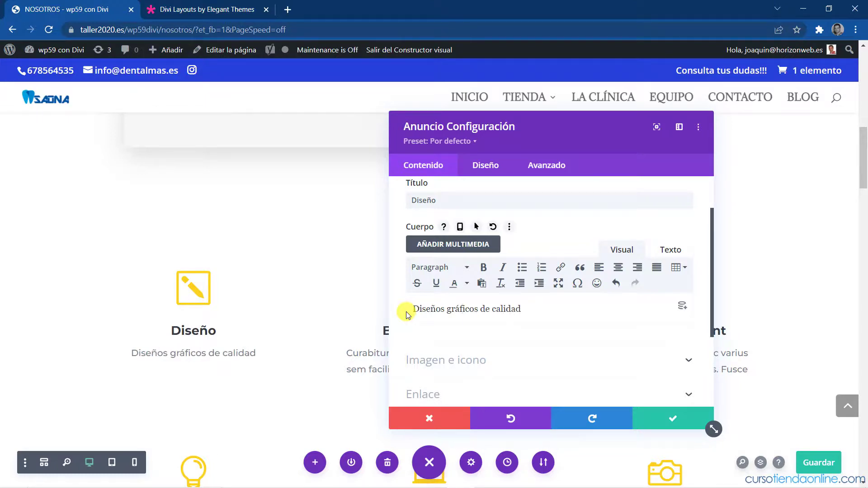
{"action": "type", "text": " en"}
{"action": "key", "text": "Caps_Lock"}
{"action": "type", "text": "M"}
{"action": "key", "text": "Caps_Lock"}
{"action": "type", "text": "urcia."}
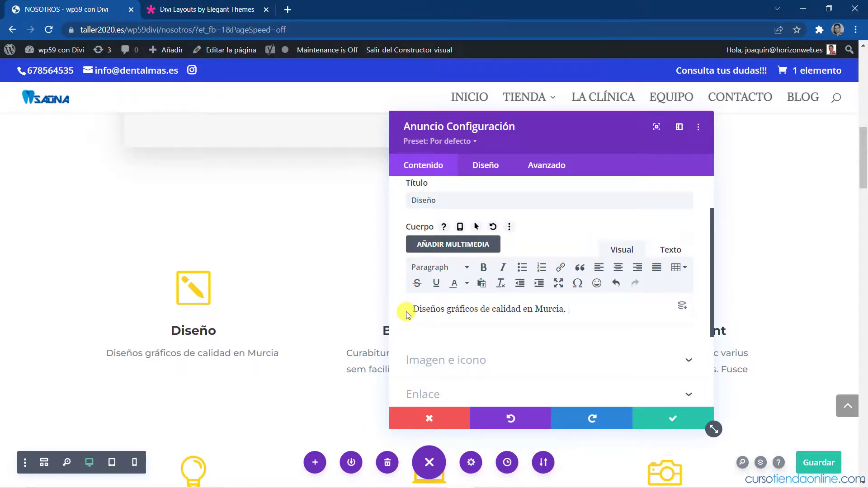
{"action": "key", "text": "Caps_Lock"}
{"action": "type", "text": "U"}
{"action": "key", "text": "Caps_Lock"}
{"action": "type", "text": "samos técni"}
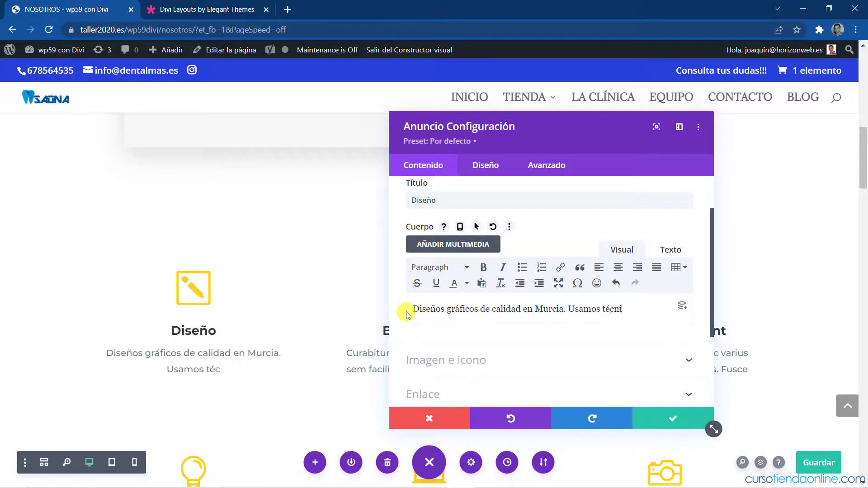
{"action": "type", "text": "cas cromáticas"}
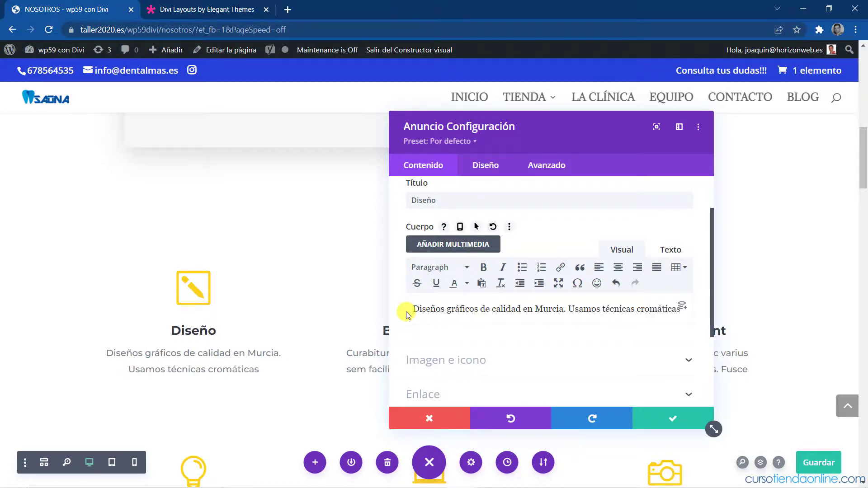
{"action": "type", "text": " de úl"}
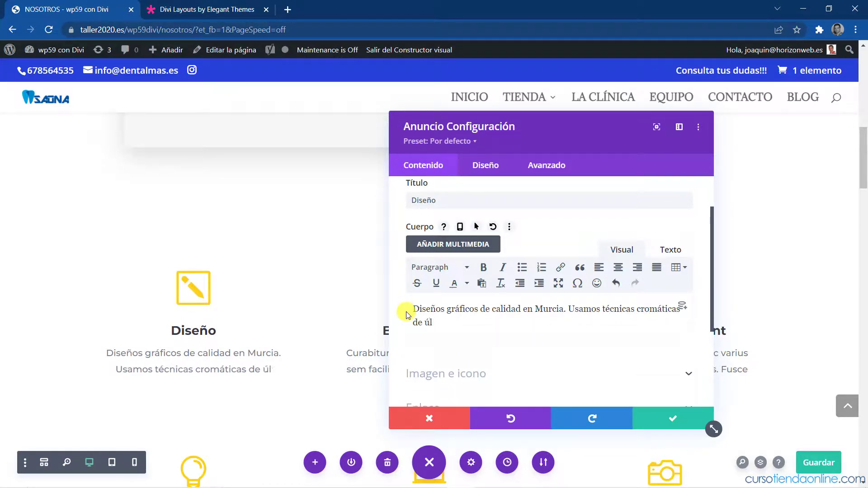
{"action": "type", "text": "tima generación."}
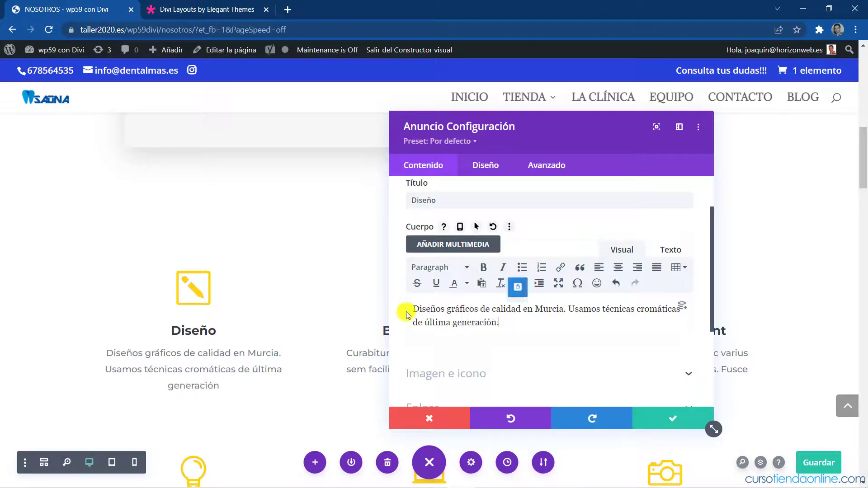
- Change the Diseño blurb's icon to the stopwatch in a filled square
{"action": "scroll", "coordinate": [505, 290], "scroll_direction": "down", "scroll_amount": 1}
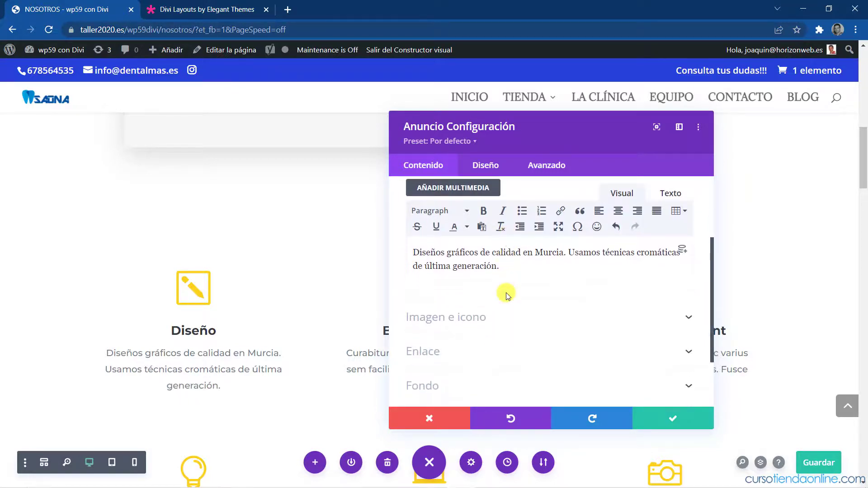
{"action": "left_click", "coordinate": [461, 323]}
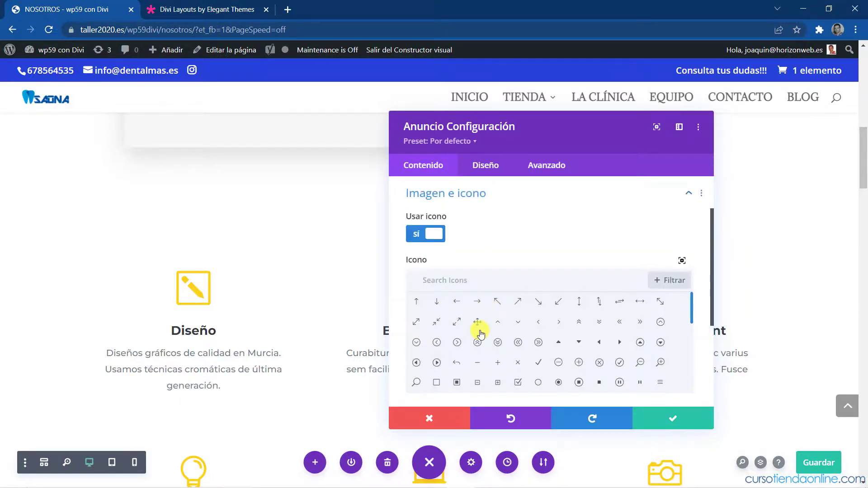
{"action": "scroll", "coordinate": [519, 339], "scroll_direction": "down", "scroll_amount": 1}
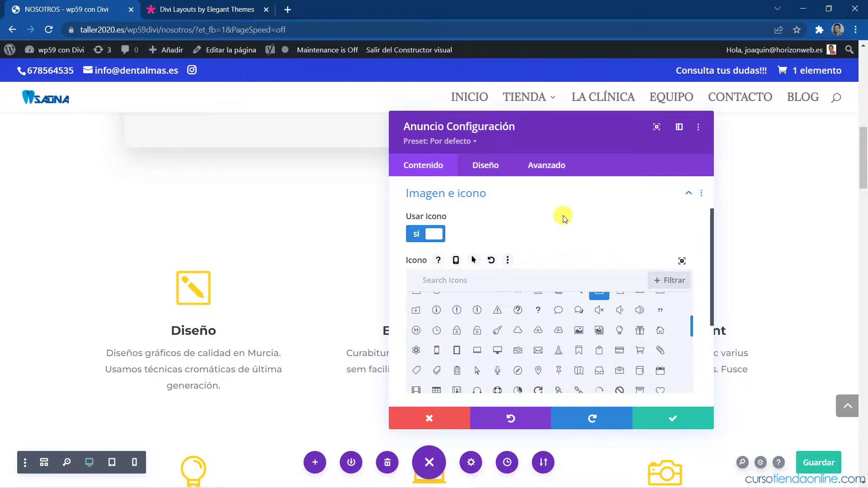
{"action": "scroll", "coordinate": [552, 244], "scroll_direction": "down", "scroll_amount": 1}
{"action": "scroll", "coordinate": [538, 295], "scroll_direction": "down", "scroll_amount": 2}
{"action": "scroll", "coordinate": [538, 294], "scroll_direction": "down", "scroll_amount": 4}
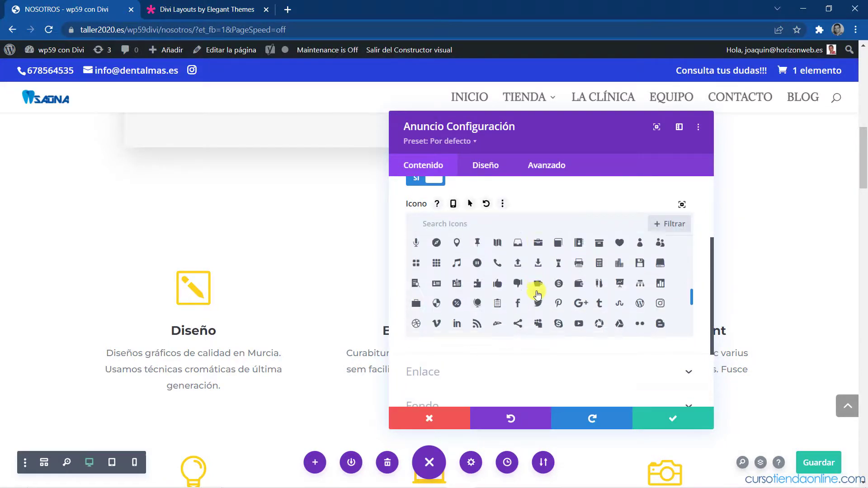
{"action": "scroll", "coordinate": [537, 295], "scroll_direction": "down", "scroll_amount": 5}
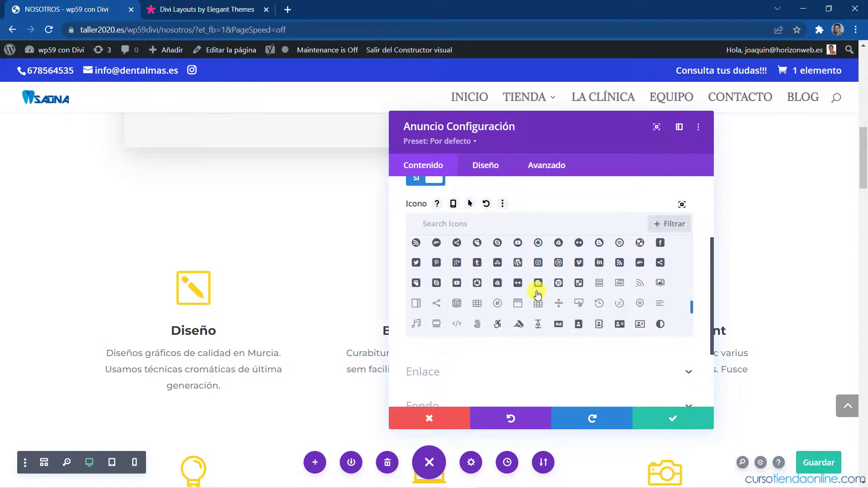
{"action": "scroll", "coordinate": [534, 299], "scroll_direction": "up", "scroll_amount": 1}
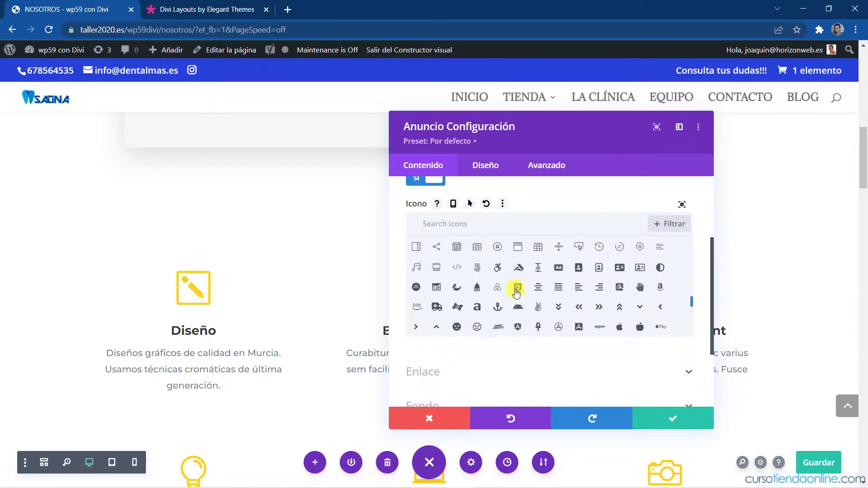
{"action": "left_click", "coordinate": [517, 288]}
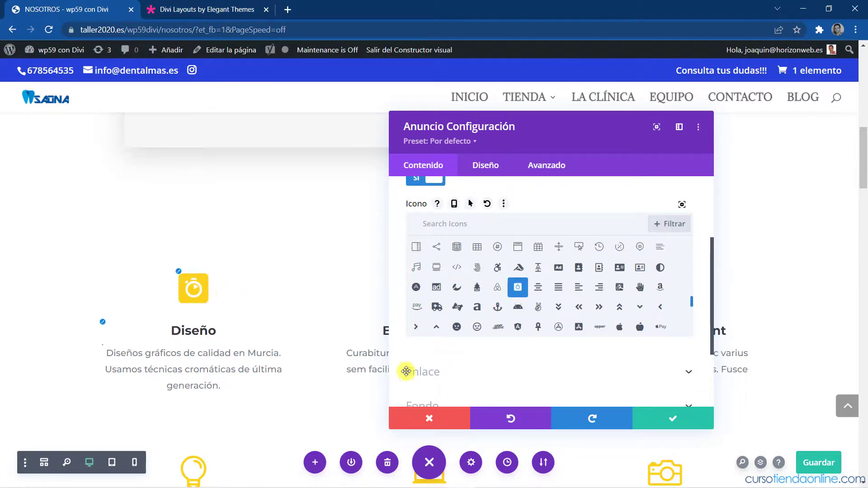
- Set the Diseño blurb's icon colour to red and its width to 92px, and apply the module's changes
{"action": "left_click", "coordinate": [179, 272]}
{"action": "left_click", "coordinate": [178, 271]}
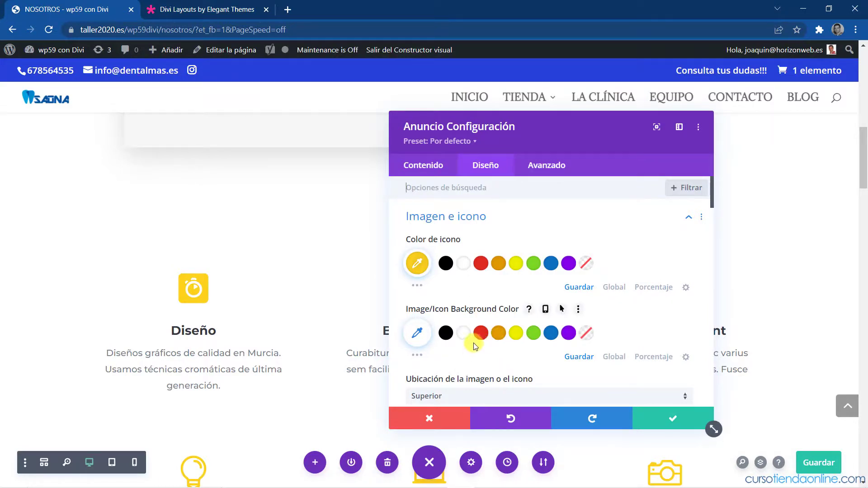
{"action": "left_click", "coordinate": [481, 267]}
{"action": "scroll", "coordinate": [452, 334], "scroll_direction": "down", "scroll_amount": 2}
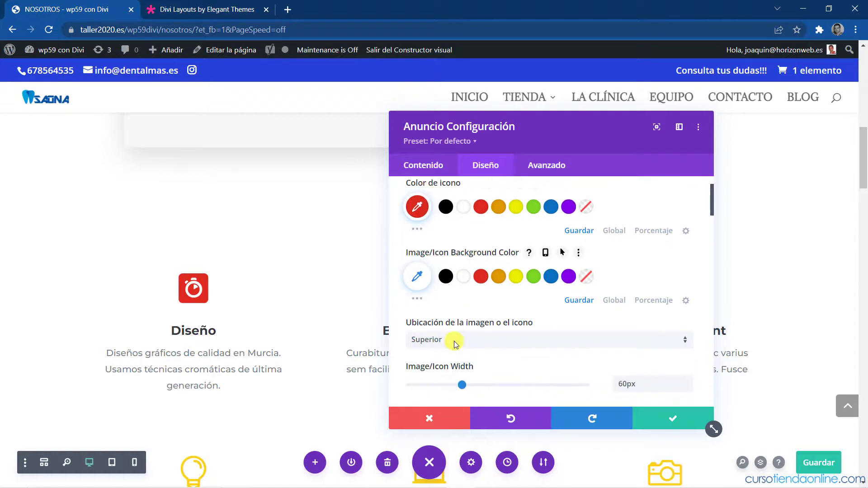
{"action": "scroll", "coordinate": [454, 344], "scroll_direction": "down", "scroll_amount": 1}
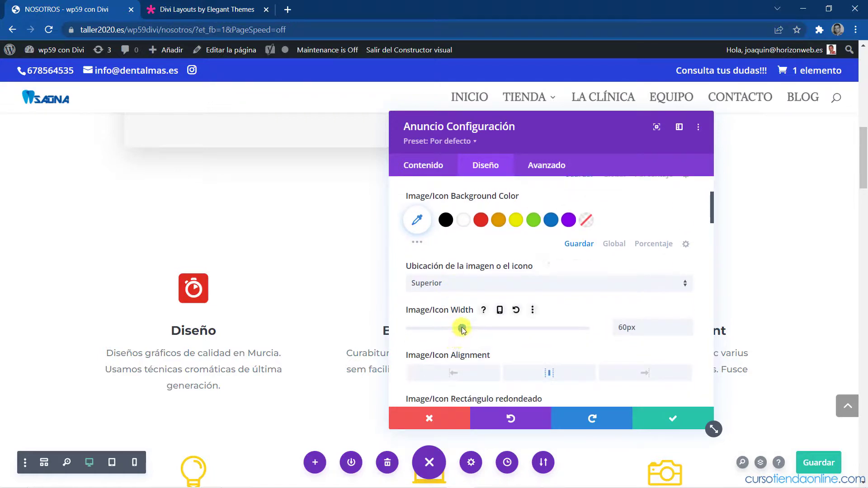
{"action": "left_click_drag", "start_coordinate": [464, 330], "coordinate": [491, 332]}
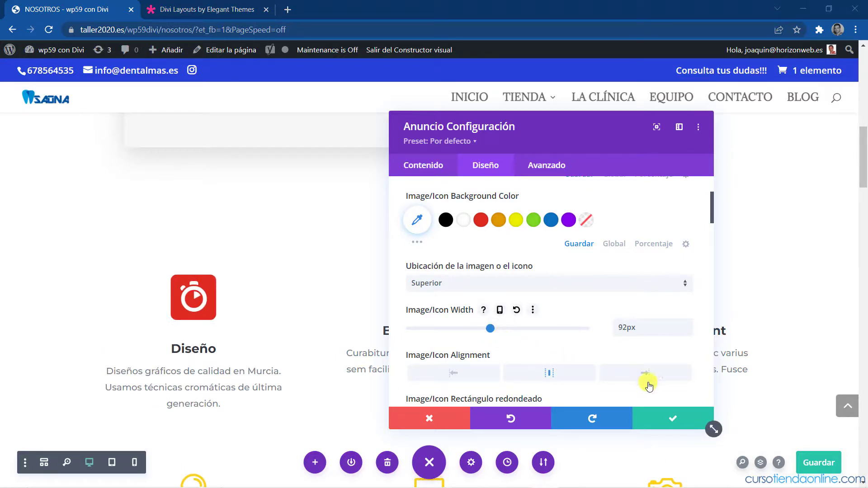
{"action": "left_click", "coordinate": [666, 420]}
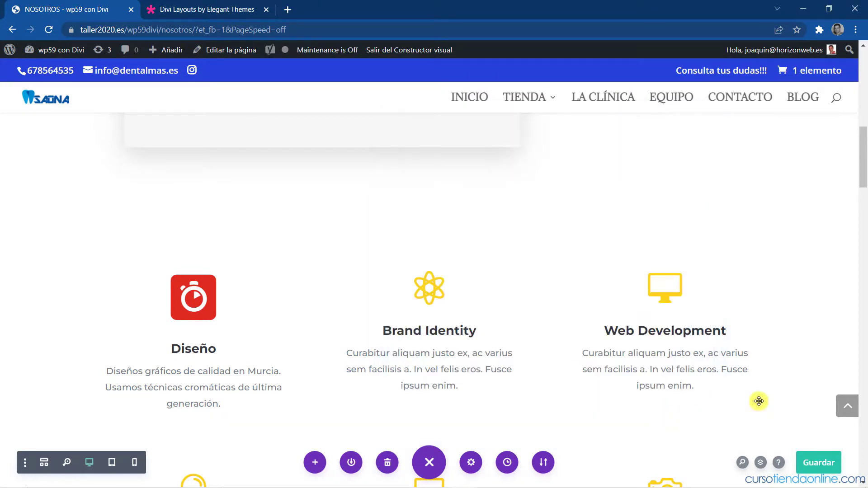
- Save the page and exit the visual builder to view the published NOSOTROS page
{"action": "left_click", "coordinate": [817, 465]}
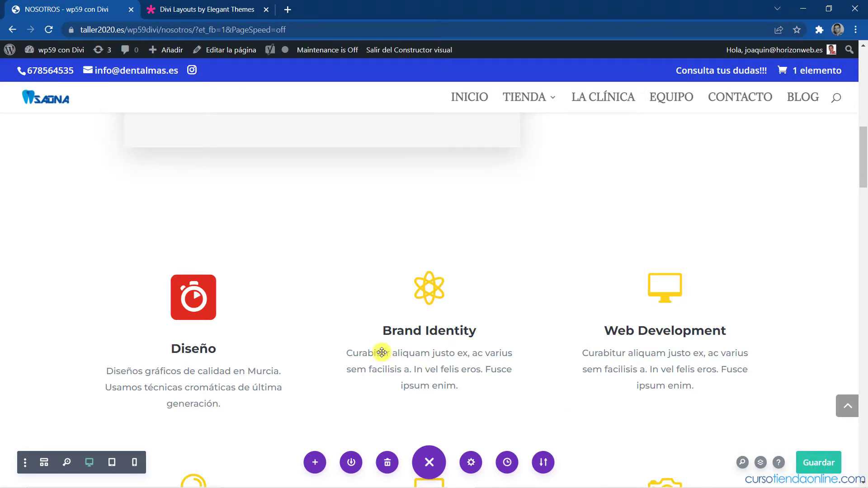
{"action": "scroll", "coordinate": [382, 353], "scroll_direction": "down", "scroll_amount": 5}
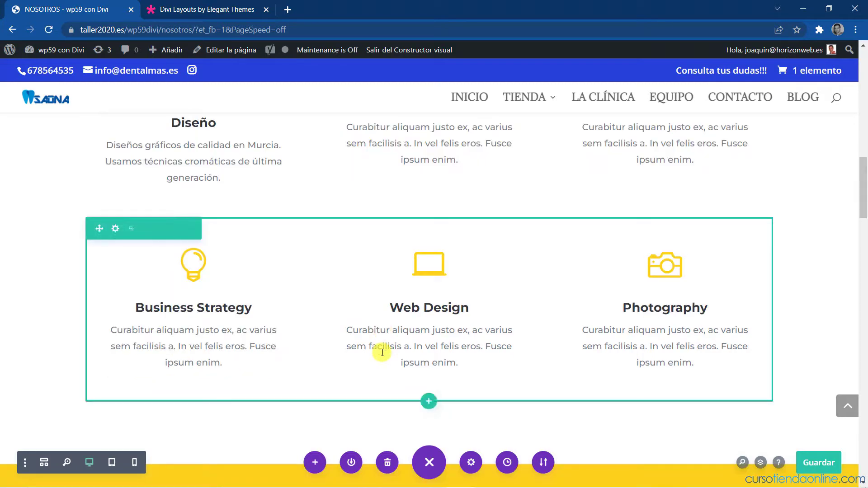
{"action": "scroll", "coordinate": [382, 353], "scroll_direction": "up", "scroll_amount": 5}
{"action": "scroll", "coordinate": [382, 352], "scroll_direction": "up", "scroll_amount": 1}
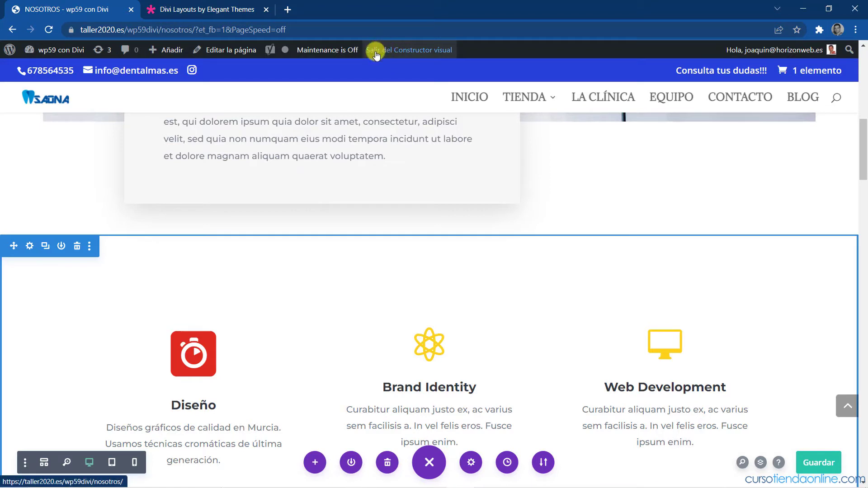
{"action": "left_click", "coordinate": [413, 54]}
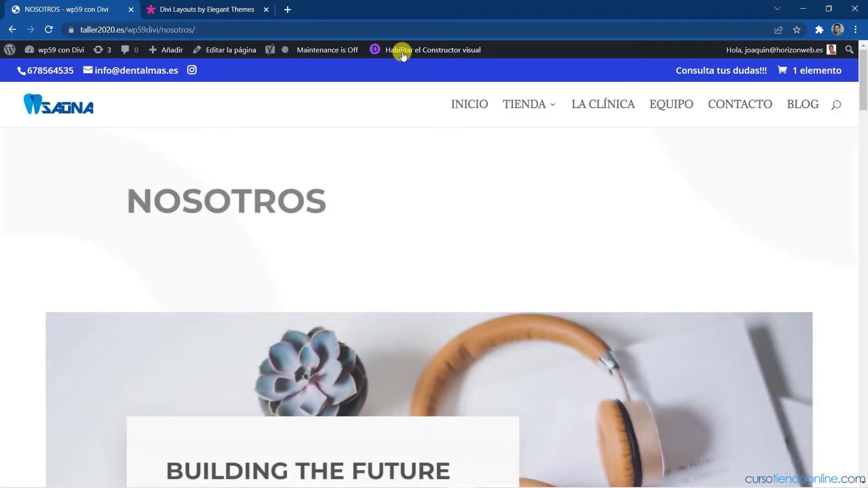
{"action": "mouse_move", "coordinate": [863, 76]}
{"action": "left_mouse_down"}
{"action": "mouse_move", "coordinate": [863, 412]}
{"action": "mouse_move", "coordinate": [864, 68]}
{"action": "left_mouse_up"}
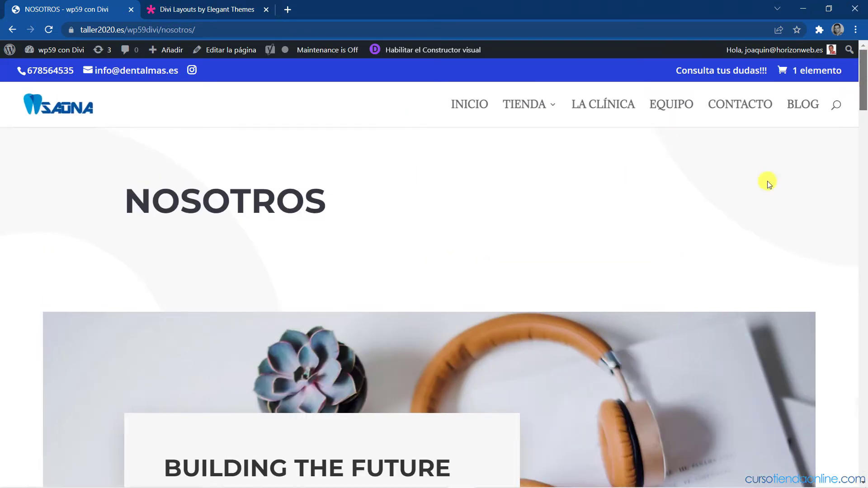